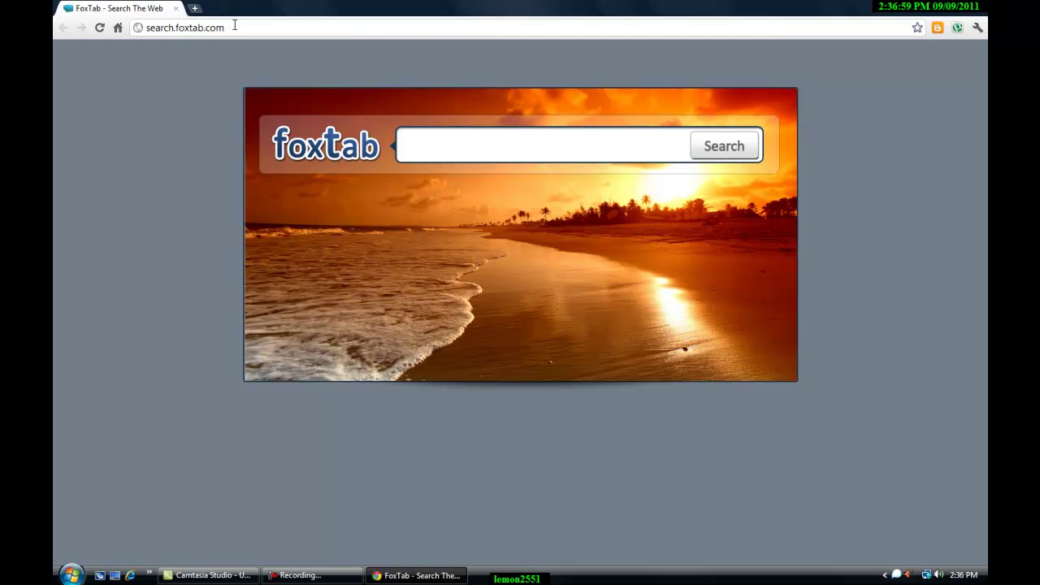
- Go from the FoxTab page to soshified.weebly.com using the address-bar suggestion for 's'
click(234, 25)
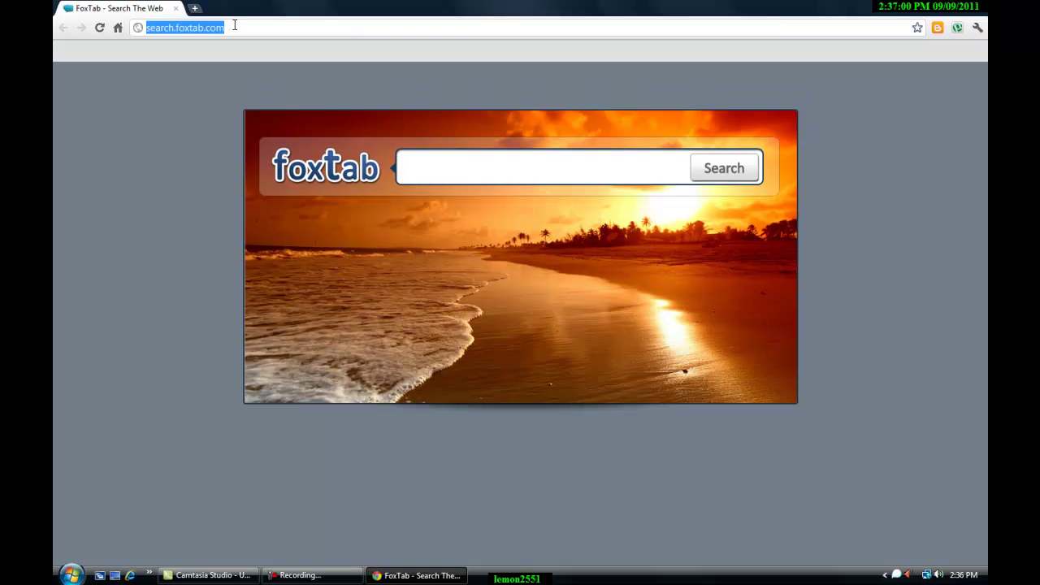
text(soshified.weebly)
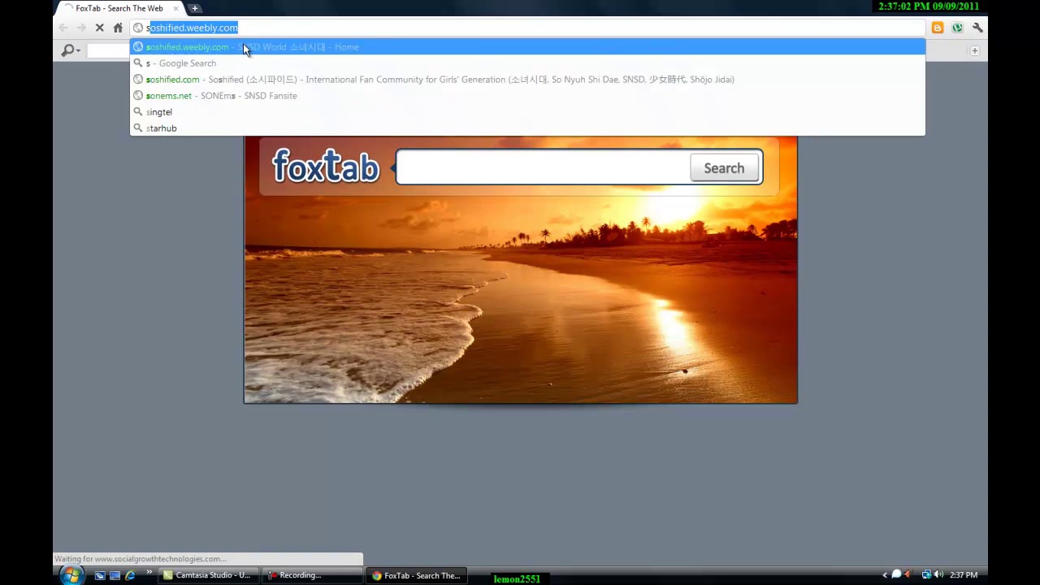
click(243, 47)
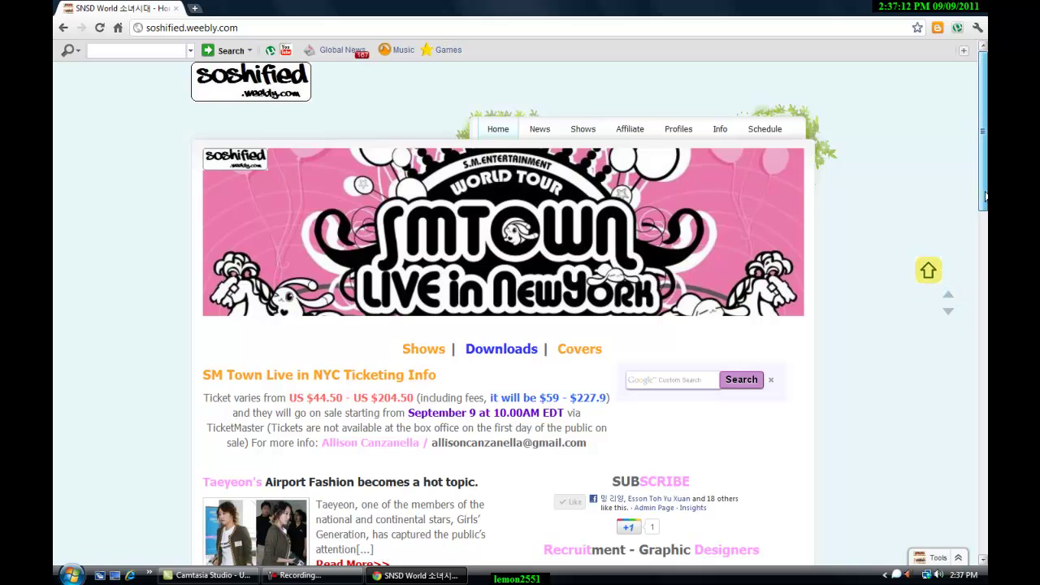
scroll(984, 196, down, 4)
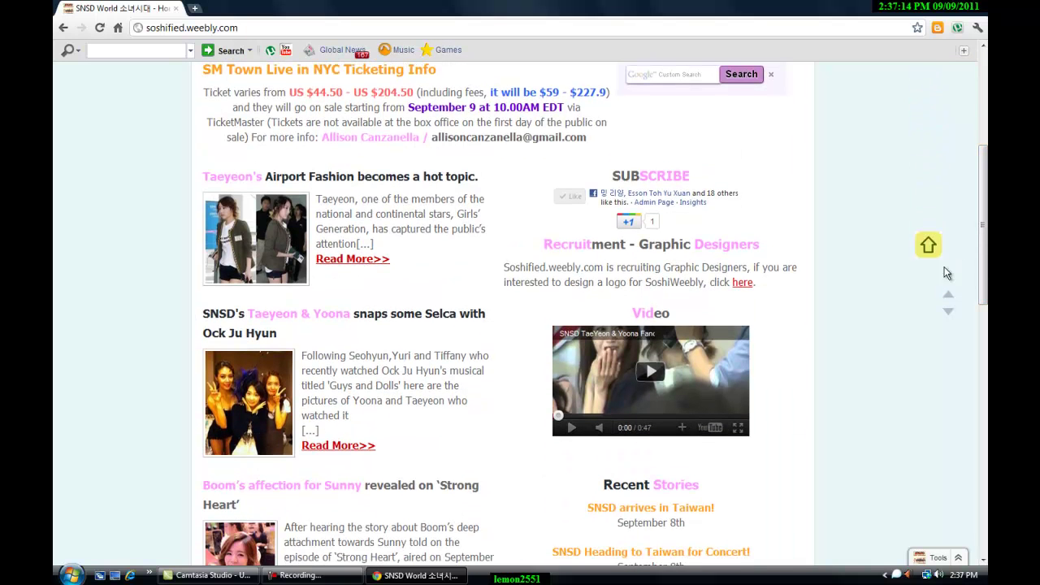
scroll(857, 288, down, 3)
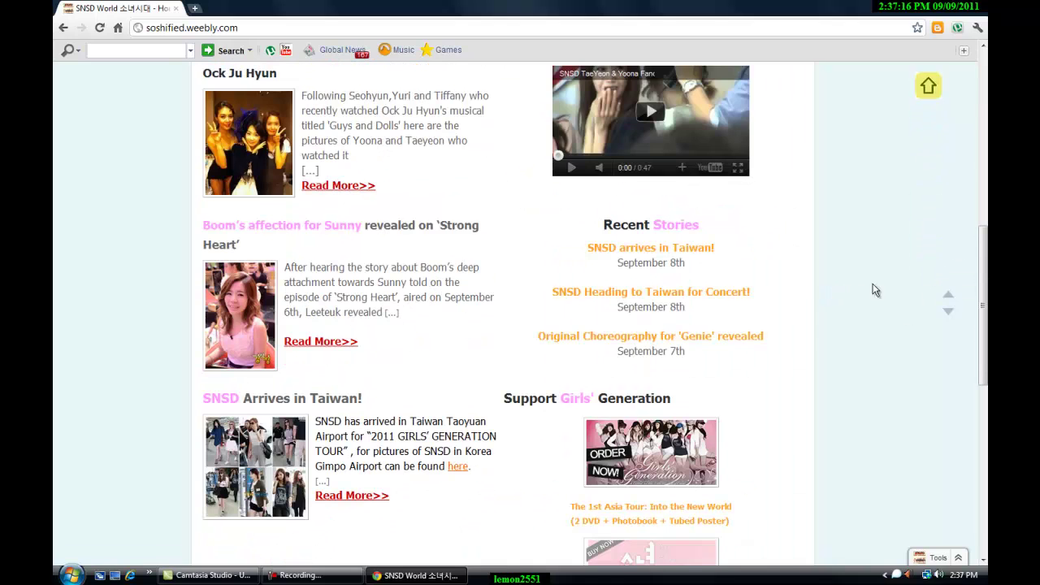
scroll(866, 288, down, 5)
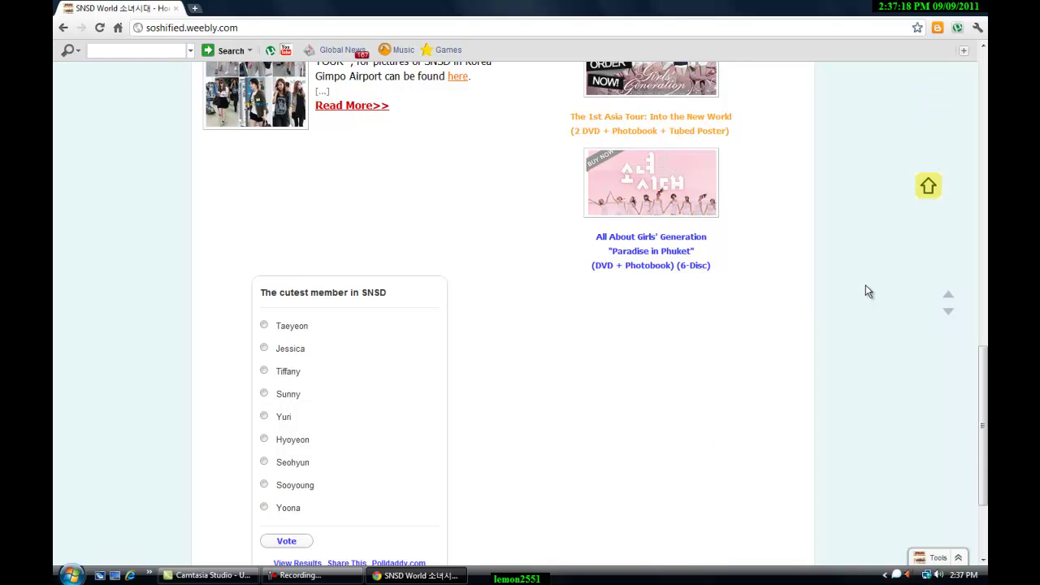
scroll(873, 292, up, 2)
click(929, 273)
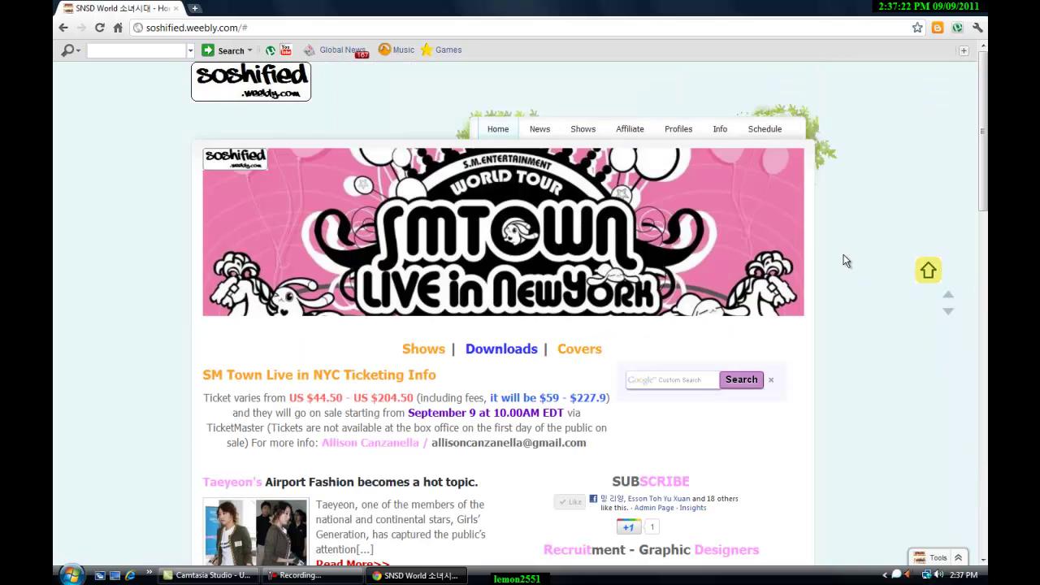
scroll(844, 258, down, 2)
scroll(846, 253, down, 1)
scroll(846, 249, down, 2)
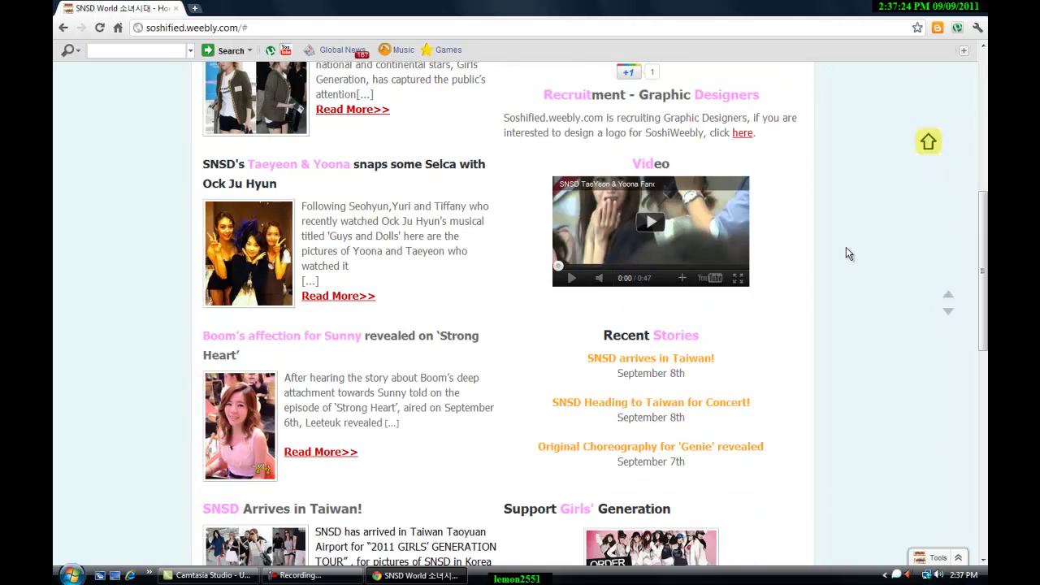
click(928, 273)
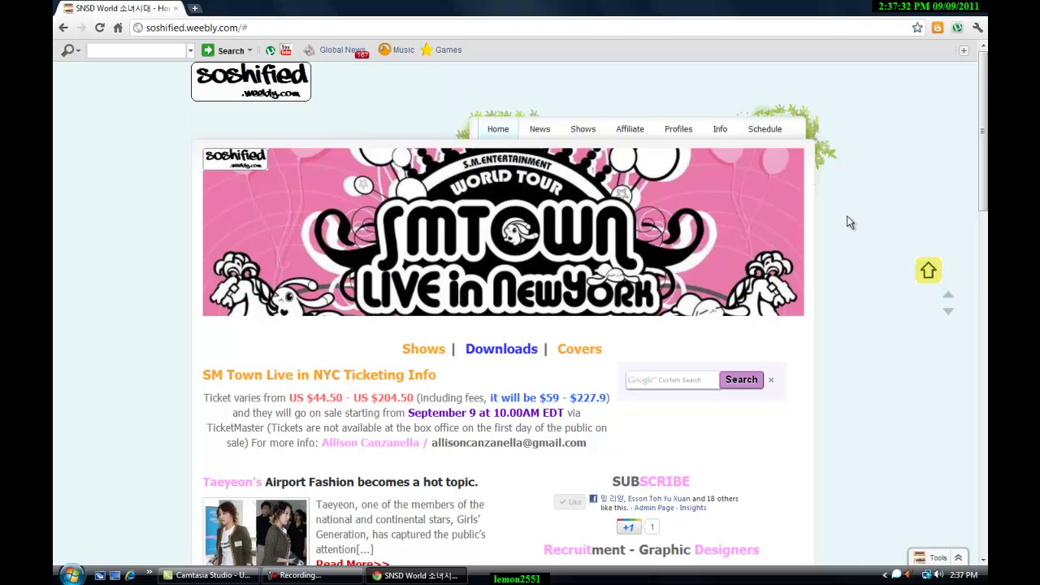
click(959, 560)
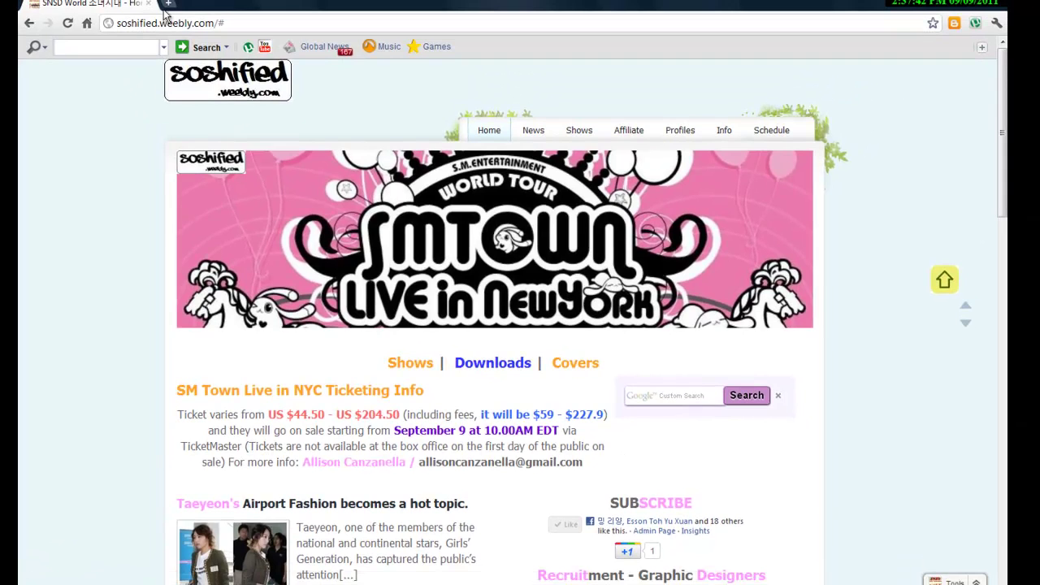
- Load weebly.com's My Sites dashboard in a new tab beside the soshified site tab
click(167, 6)
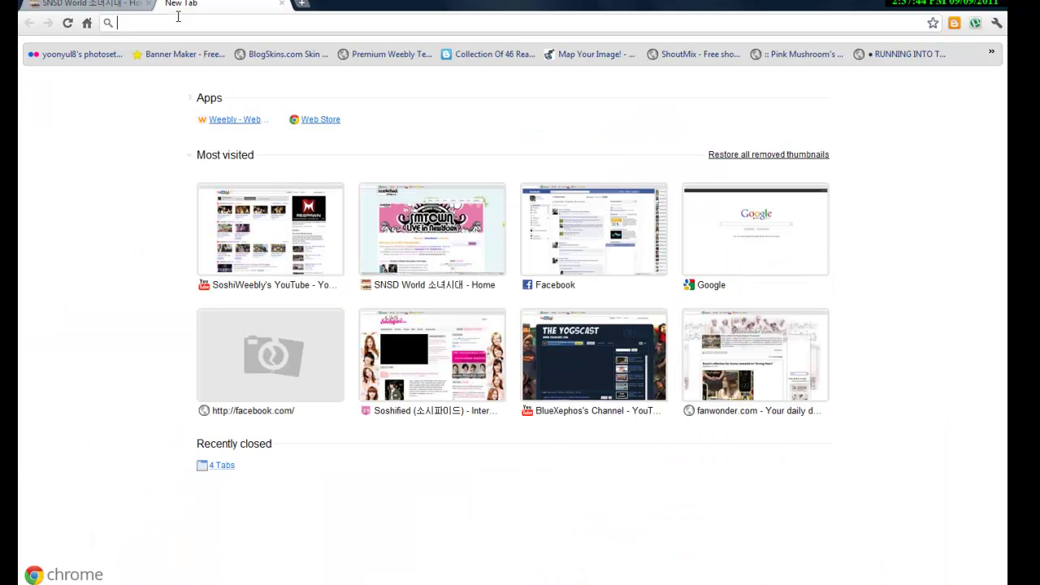
text(weebly.com)
key(Return)
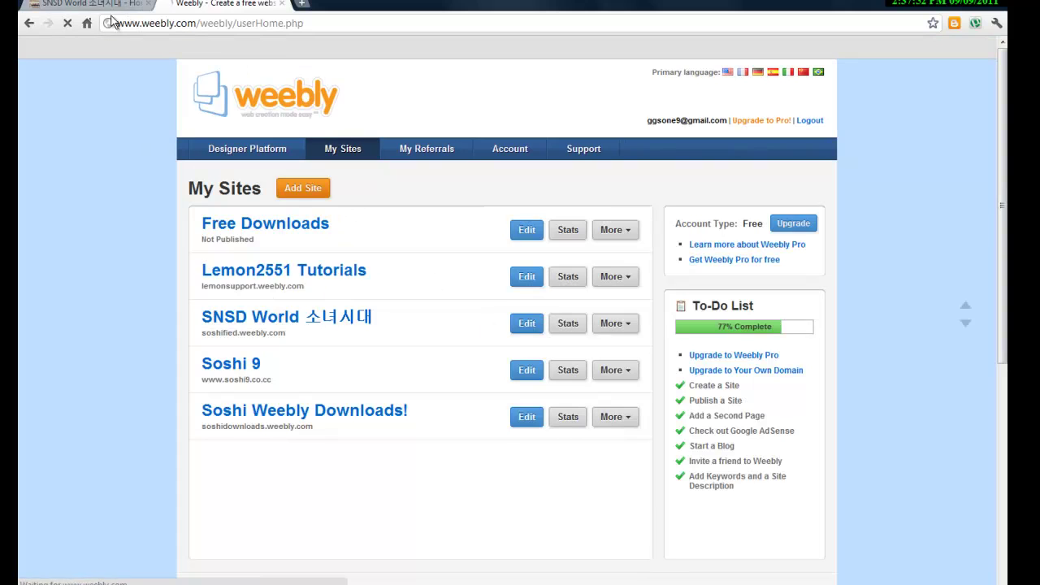
click(80, 5)
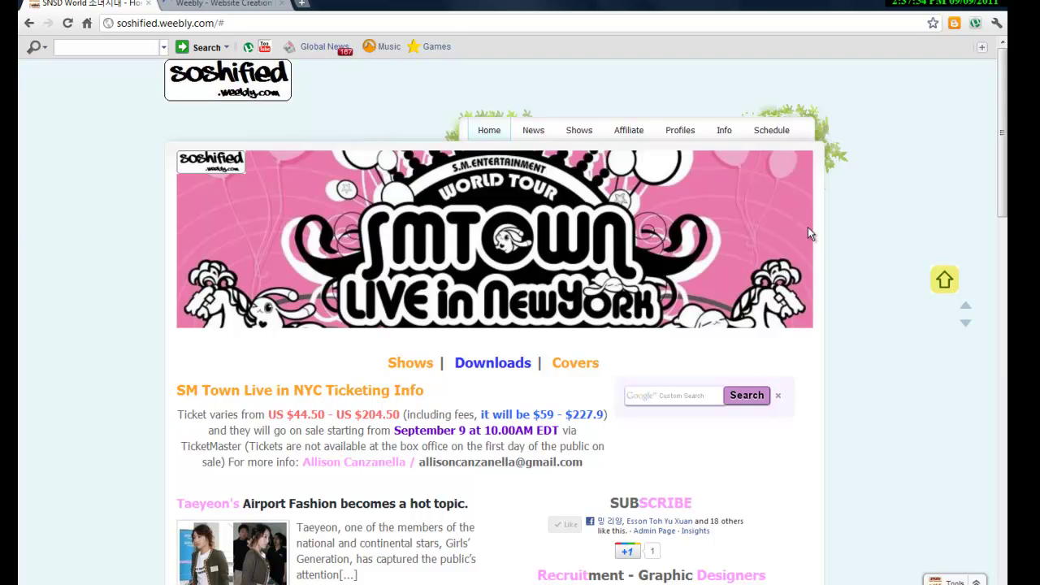
click(233, 4)
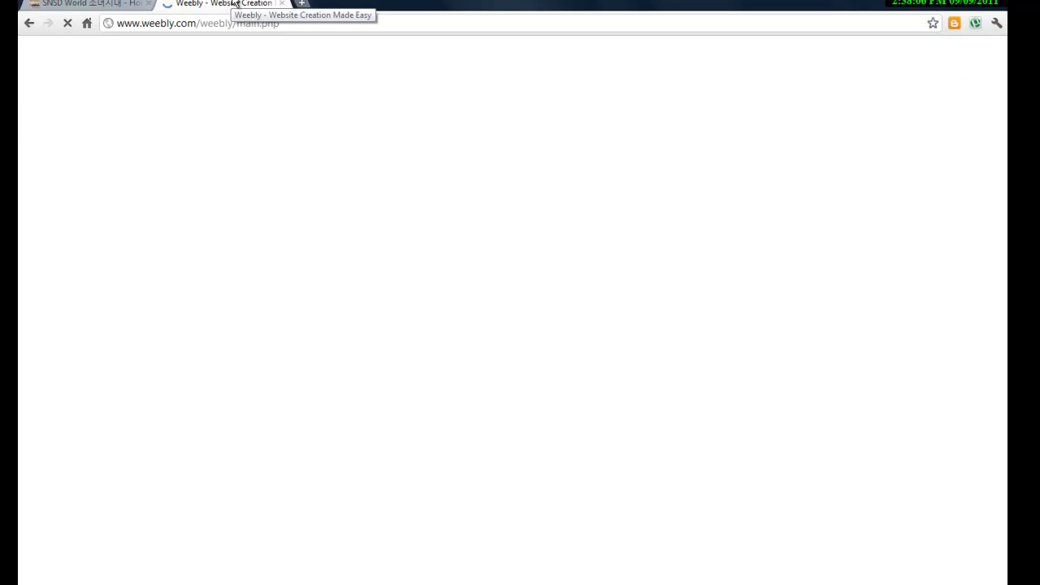
click(301, 5)
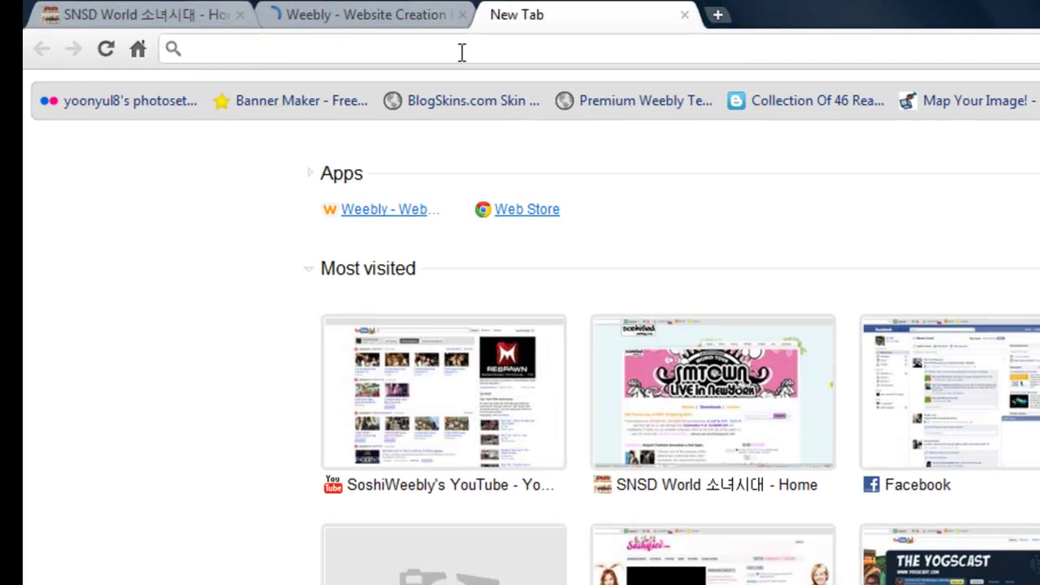
text(www.spiceupyor)
key(BackSpace)
text(urblog.com)
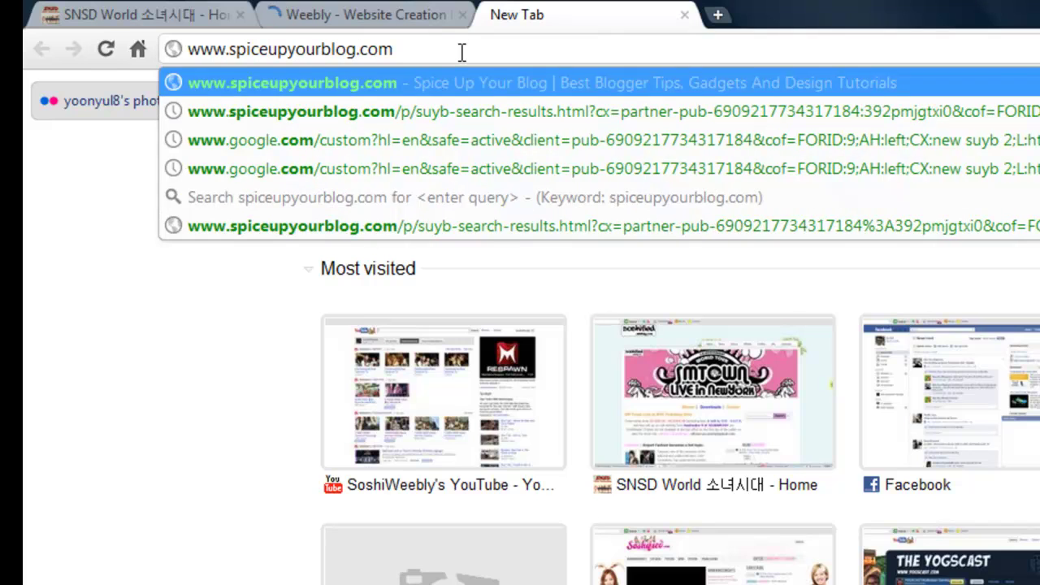
key(Return)
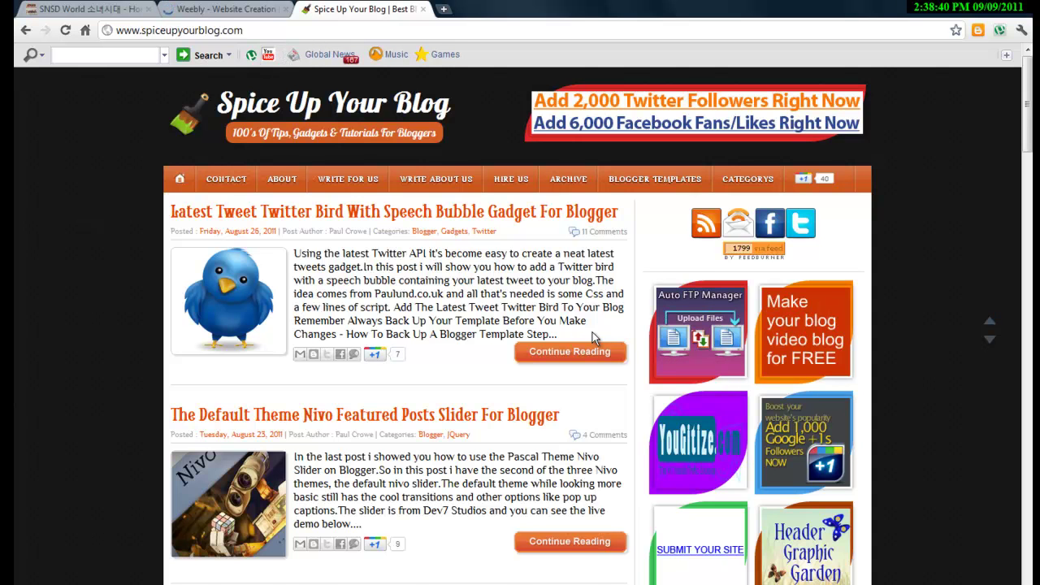
- Search the blog for 'scroll to top' to reach the floating back-to-top button article
scroll(590, 337, down, 5)
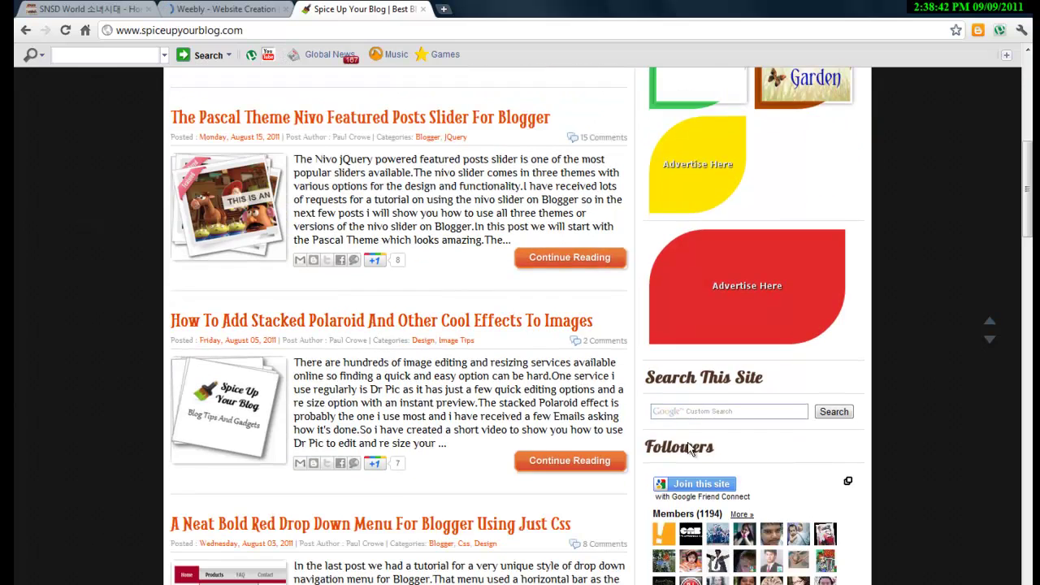
click(695, 412)
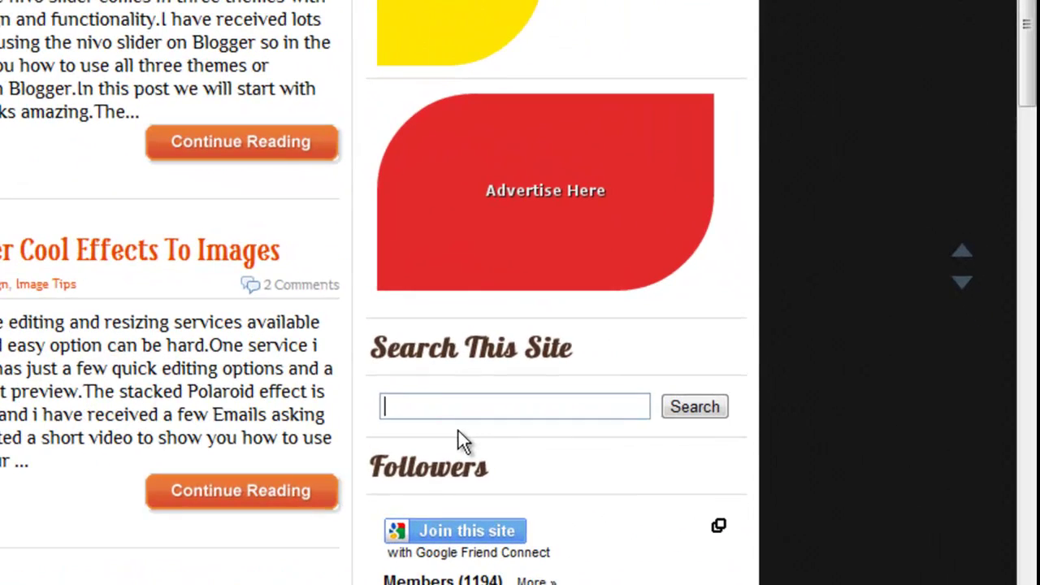
text(scroll )
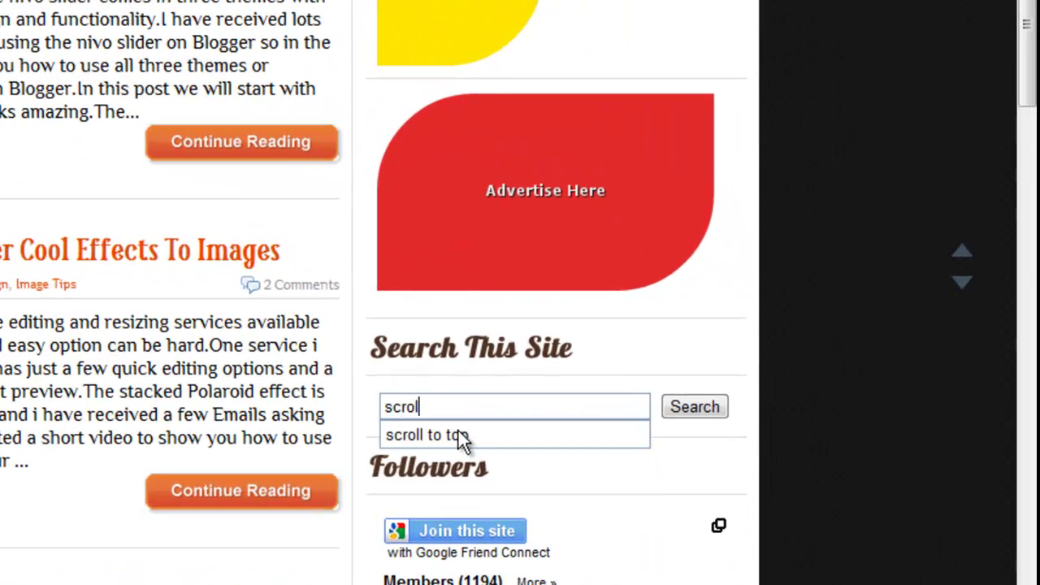
text(to top)
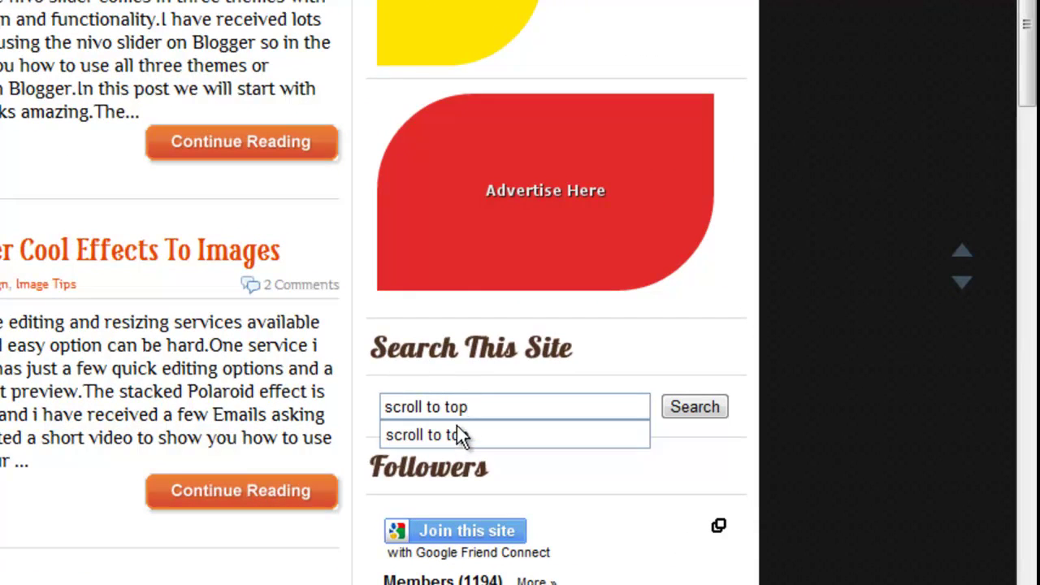
click(691, 411)
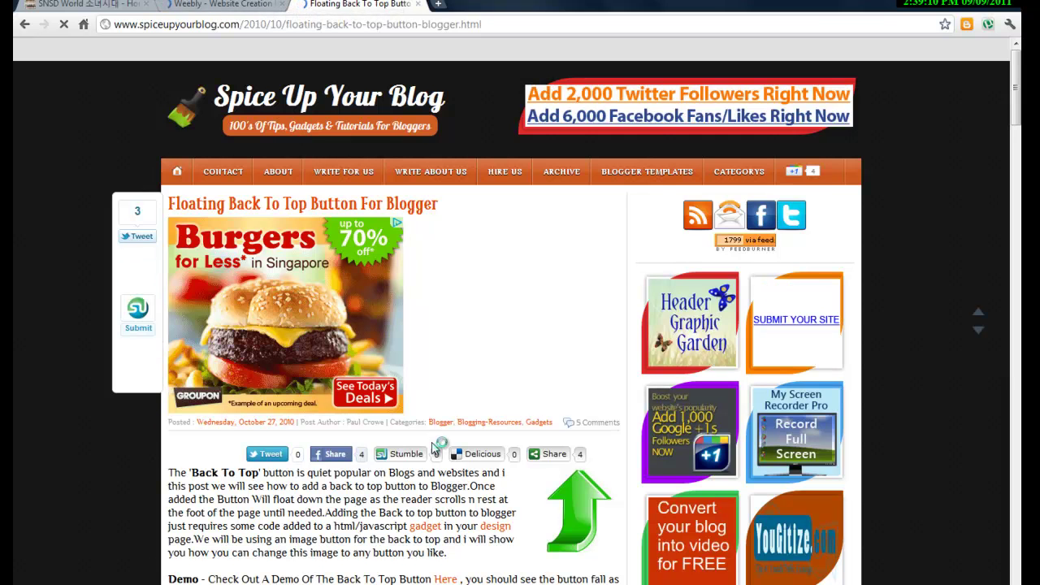
- Look through the tutorial's code, then switch to the Weebly editor showing Soshi Weebly Downloads!
scroll(432, 441, down, 1)
scroll(437, 441, down, 1)
scroll(437, 442, down, 5)
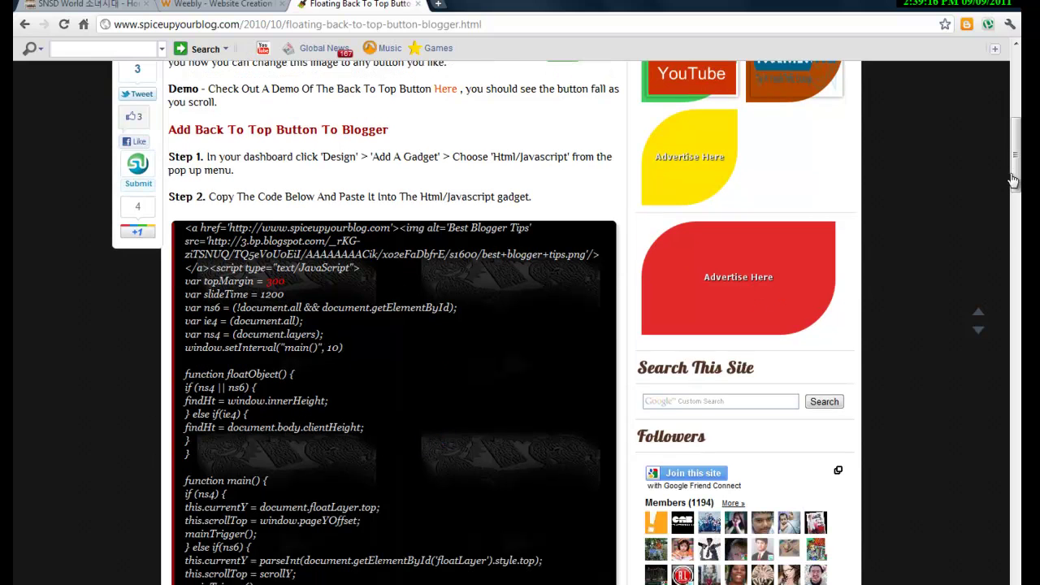
drag(1014, 181, 1018, 265)
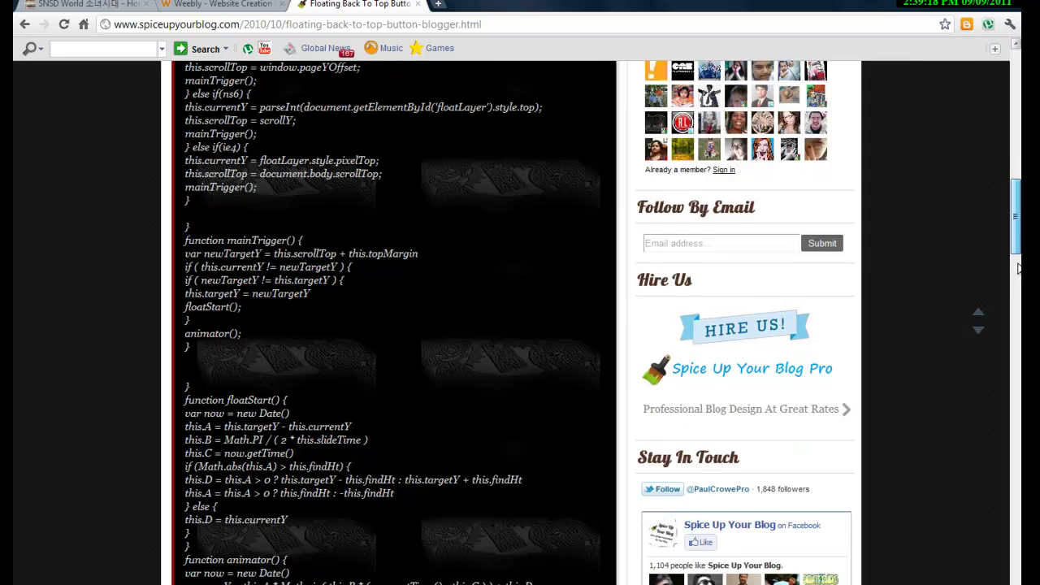
scroll(1018, 265, down, 4)
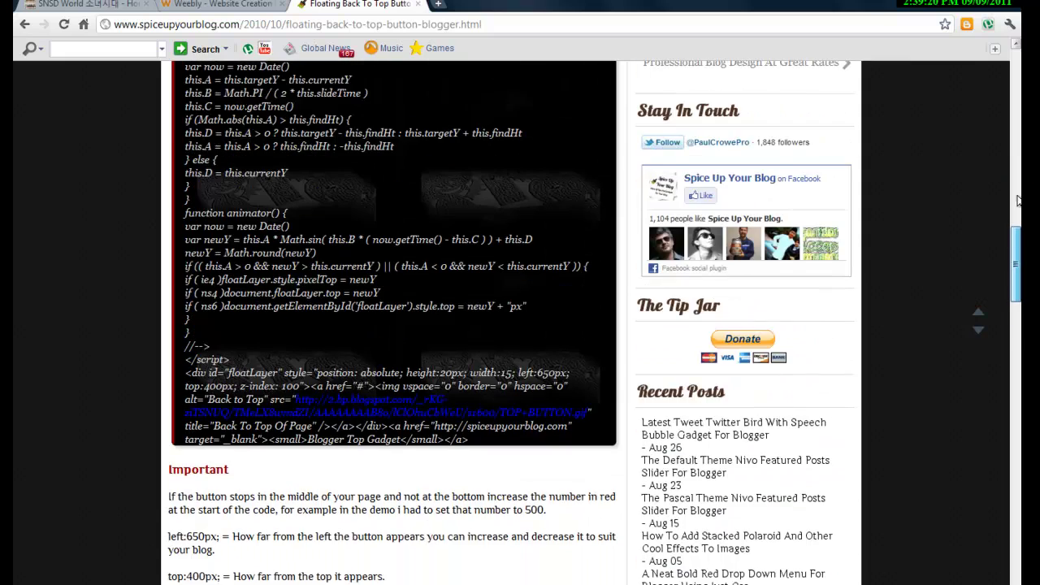
scroll(1018, 201, up, 6)
click(244, 5)
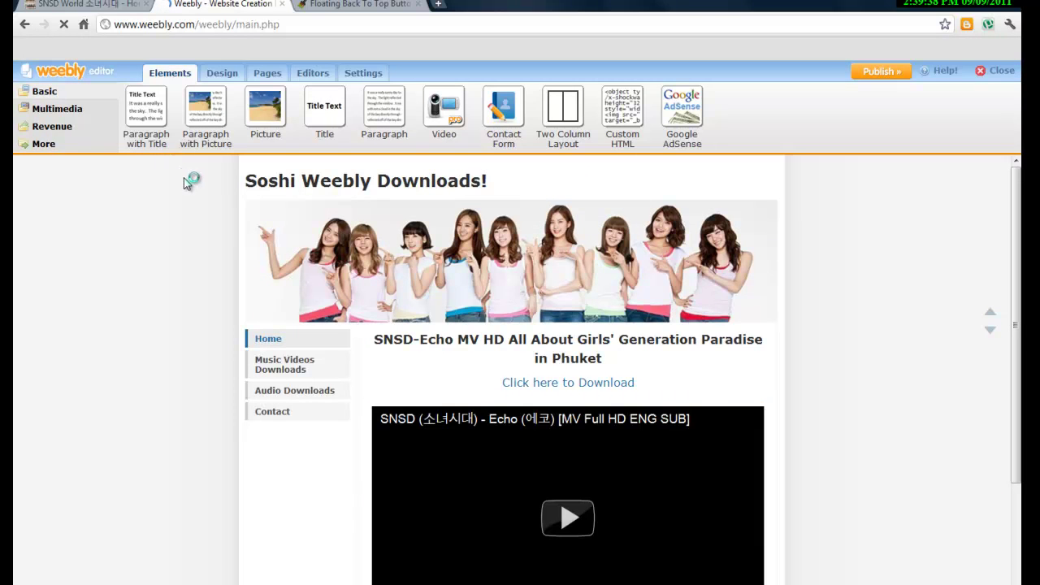
- Select the entire Step 2 back-to-top button code in the tutorial tab
click(340, 5)
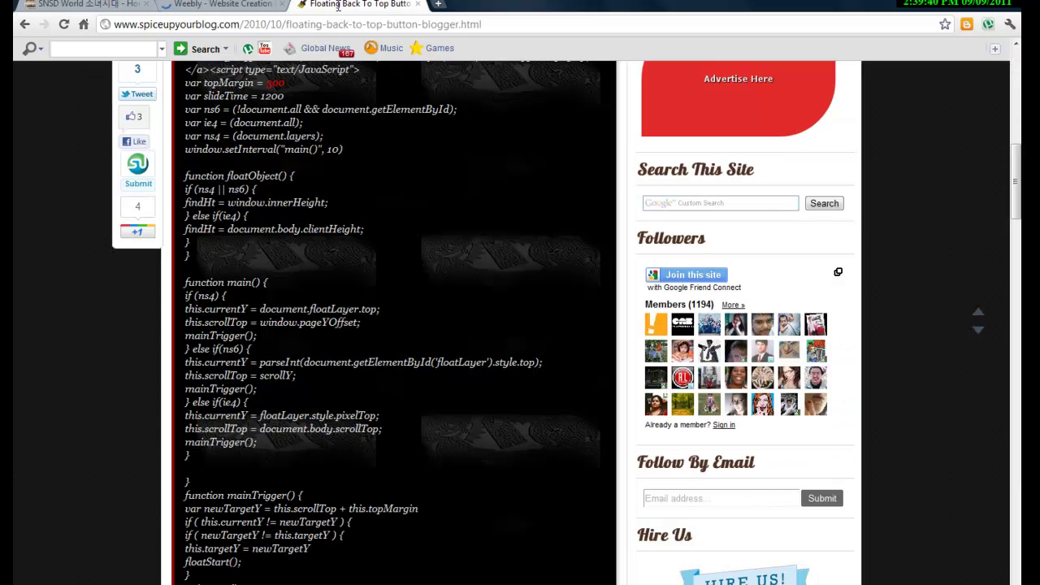
scroll(306, 282, up, 1)
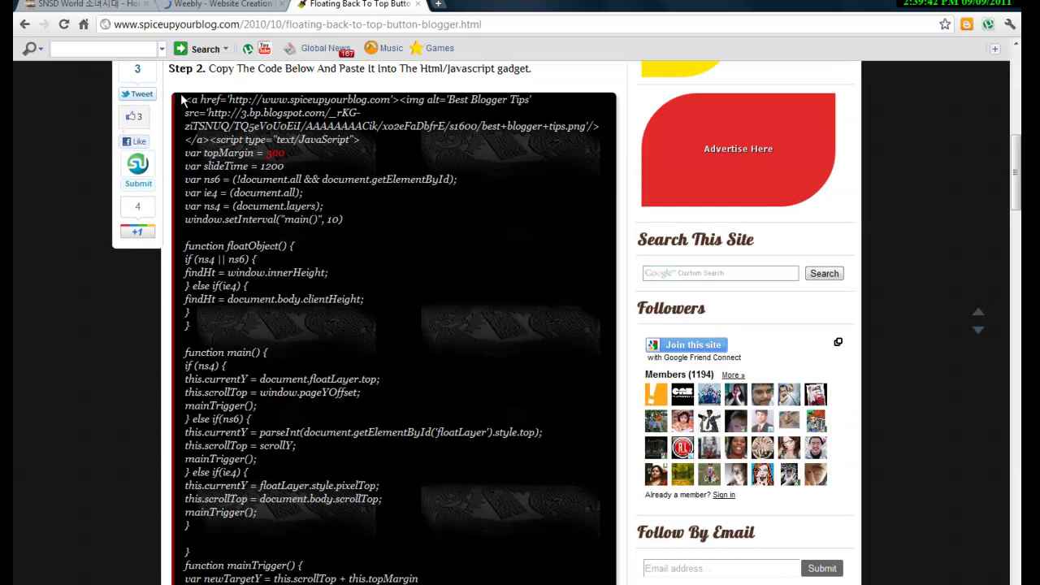
drag(186, 97, 488, 461)
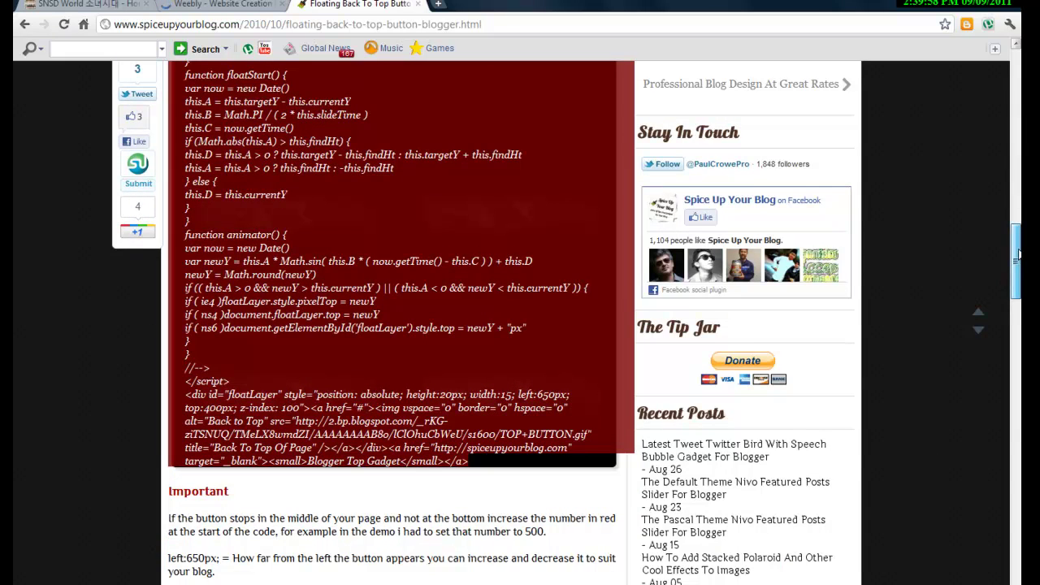
click(1012, 105)
scroll(1009, 106, up, 12)
scroll(1009, 105, down, 3)
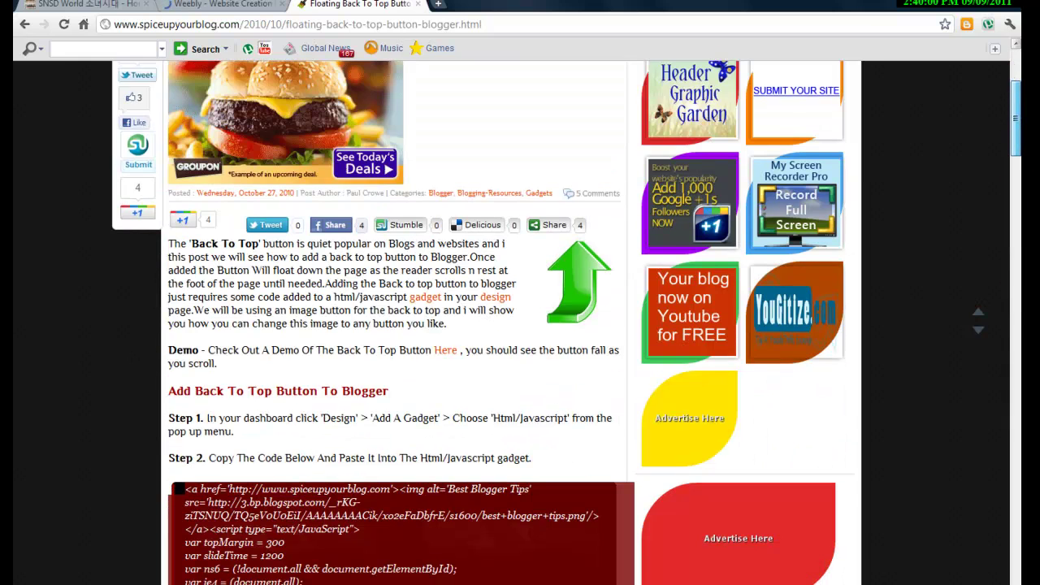
scroll(1009, 106, down, 1)
scroll(662, 337, down, 8)
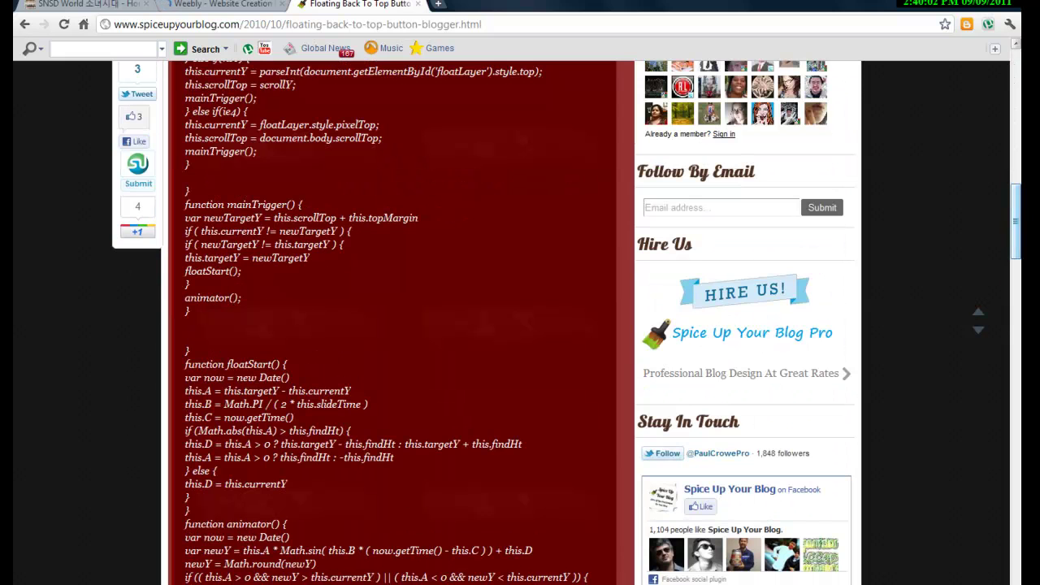
- Copy the selected code and return to the Weebly editor tab
right_click(527, 316)
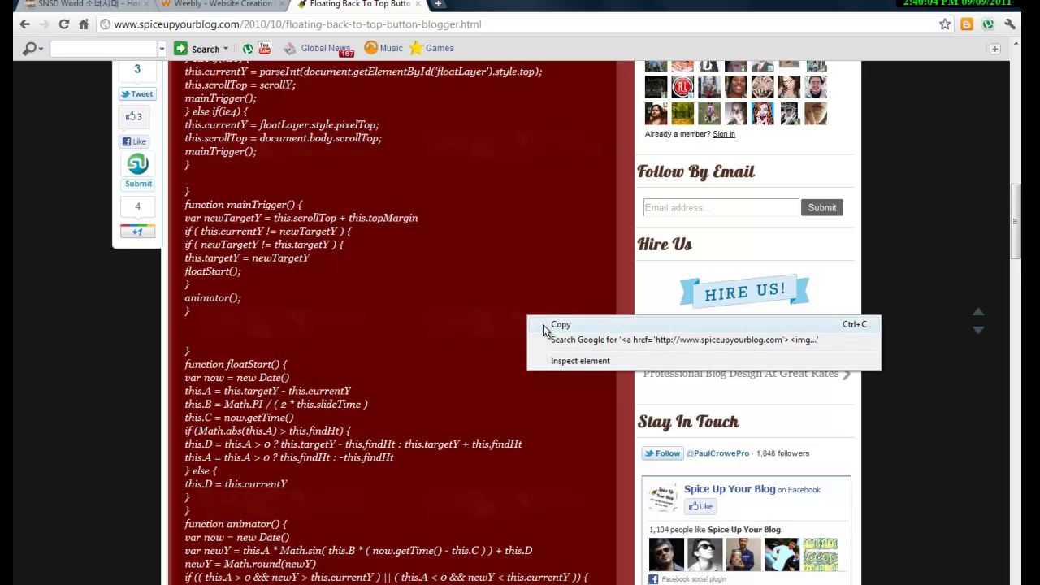
click(543, 324)
key(ctrl+shift+Tab)
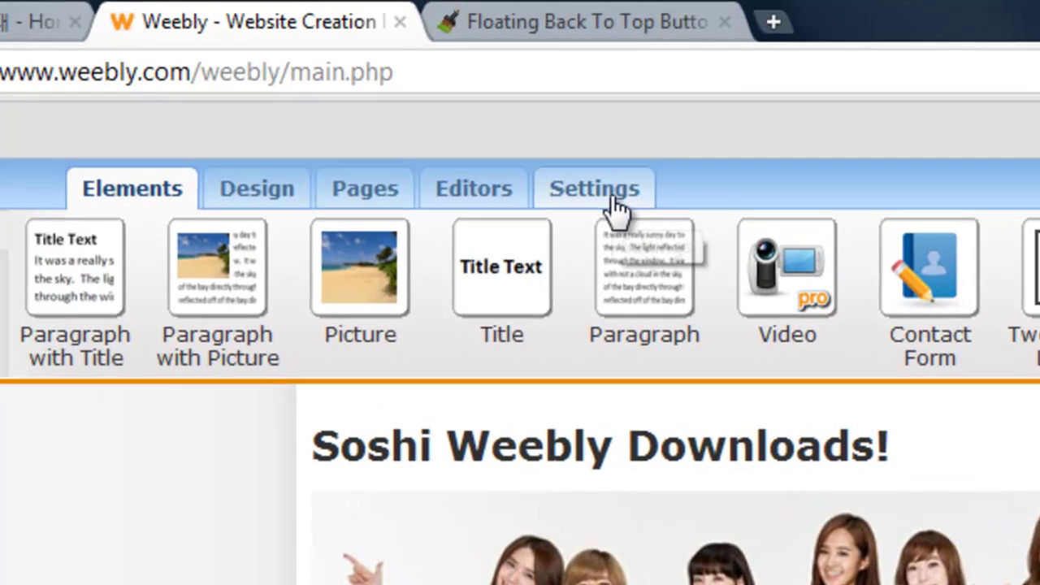
- Bring up the site's Contact page with the Contact Me form in the editor
click(569, 187)
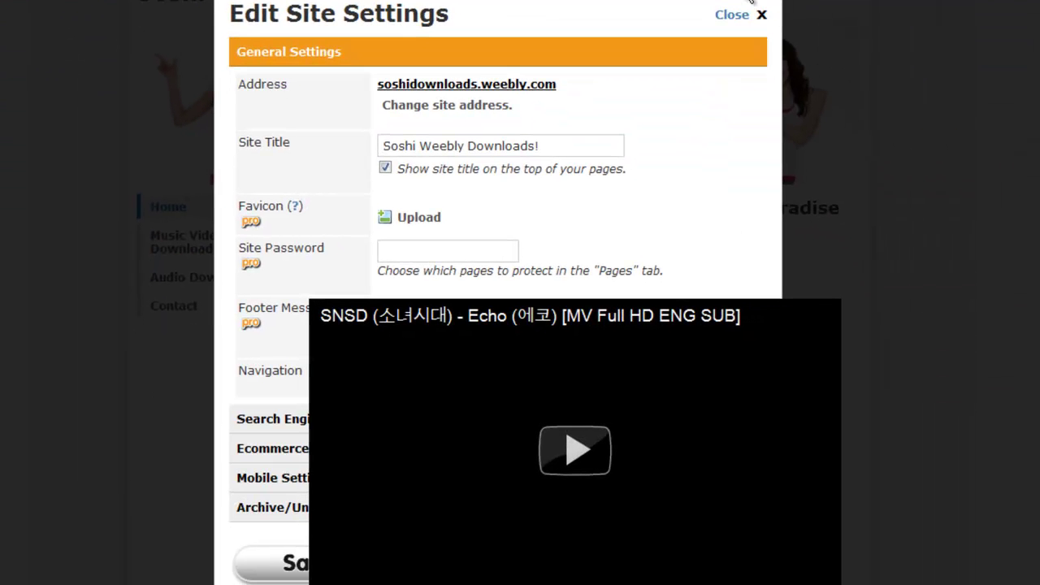
click(761, 14)
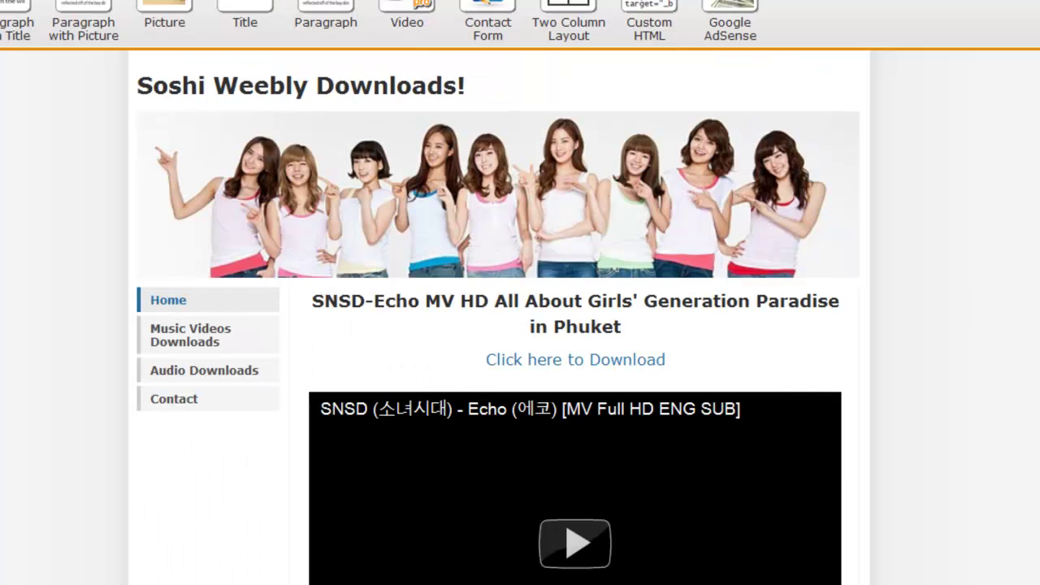
scroll(519, 325, down, 3)
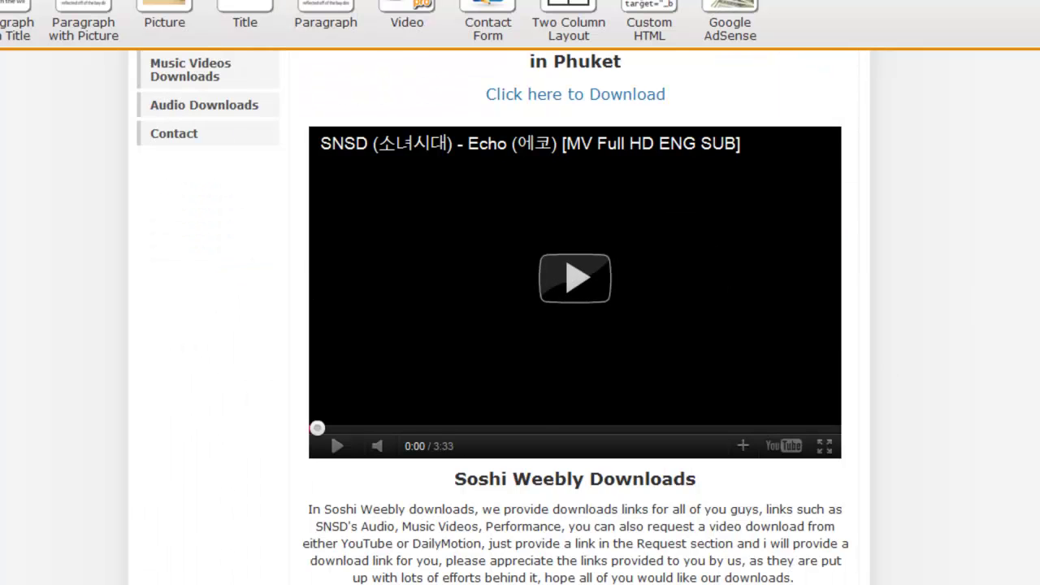
scroll(859, 217, up, 3)
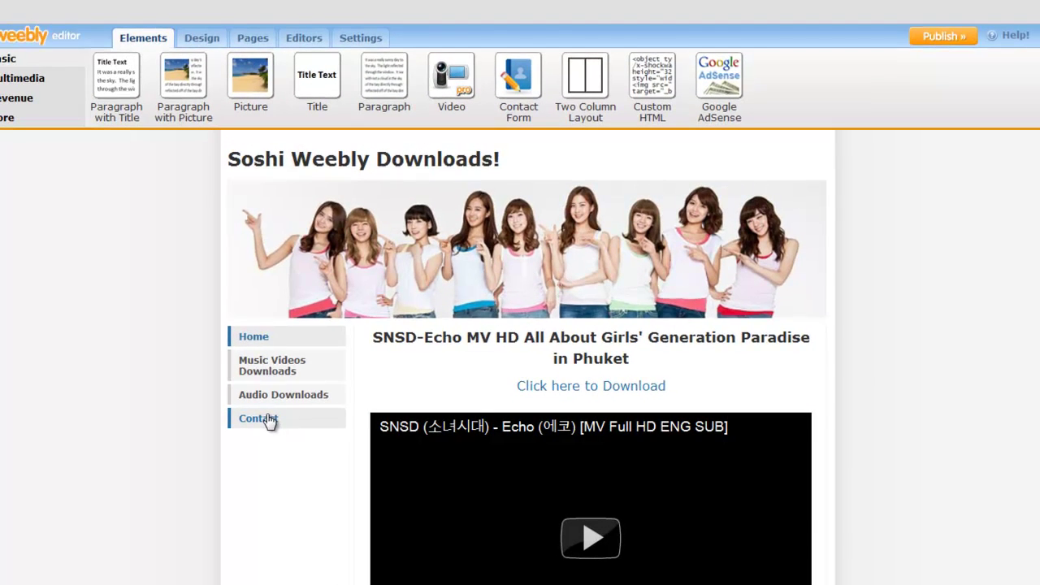
click(247, 417)
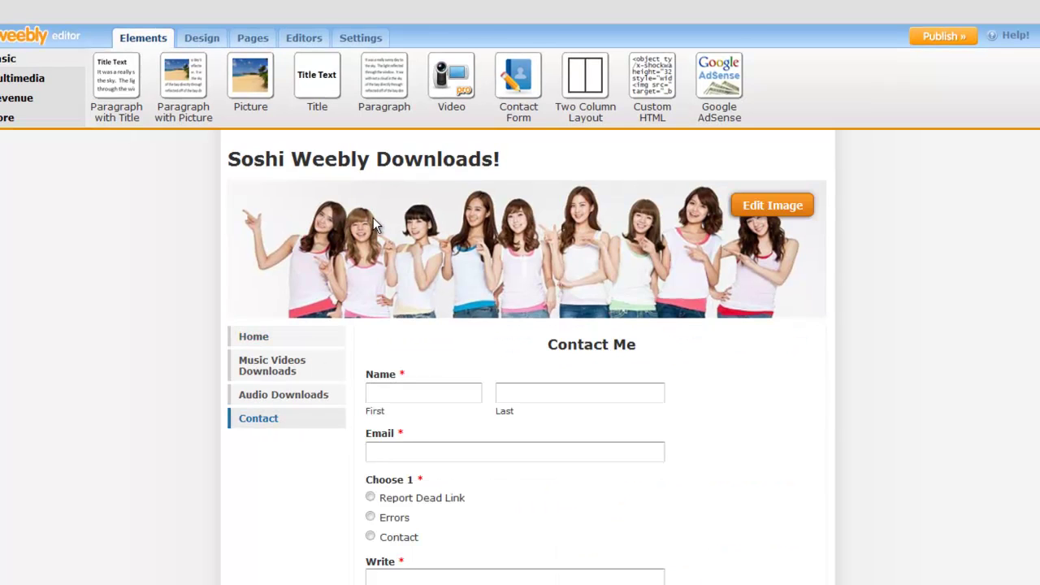
- Open site Settings and review the SEO fields: Site Description, Meta Keywords, Footer and Header Code
click(347, 41)
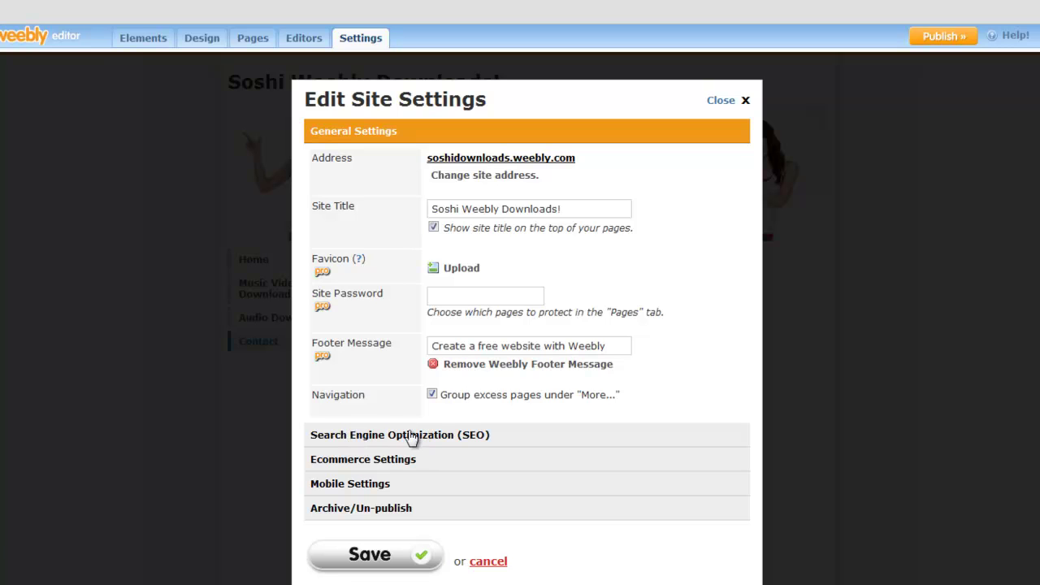
click(408, 439)
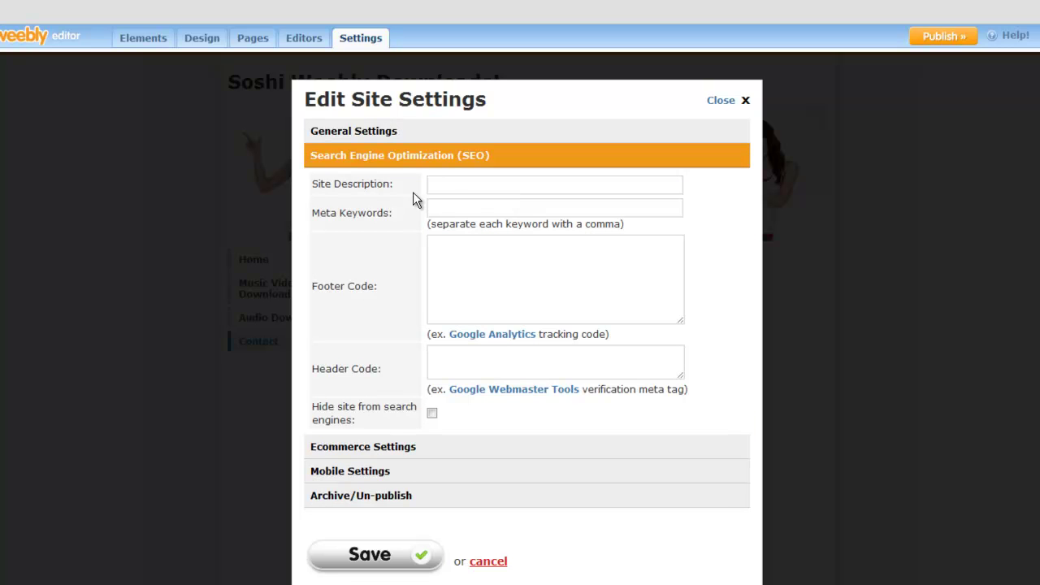
click(452, 182)
click(442, 206)
click(459, 305)
click(480, 376)
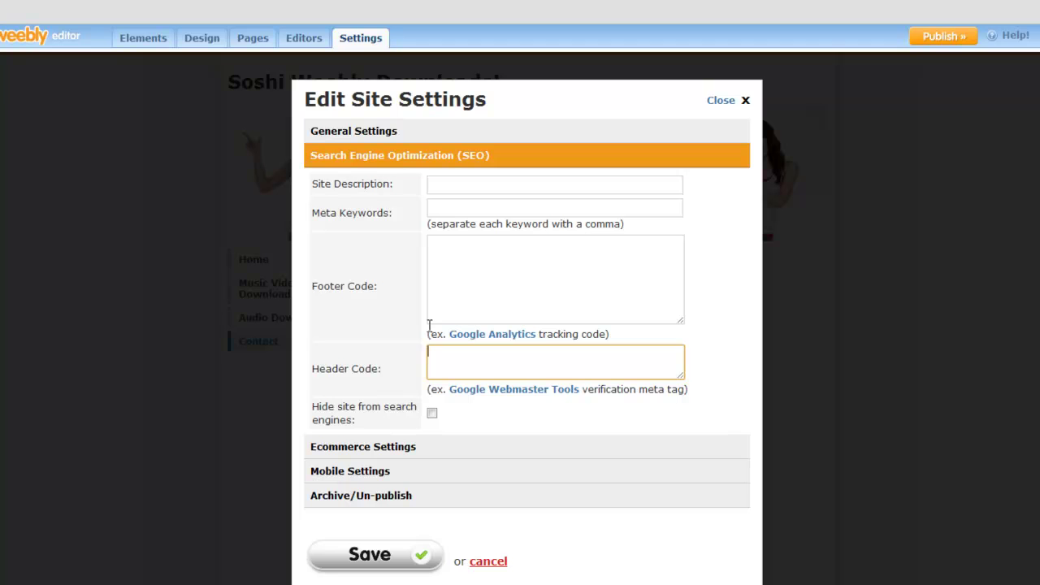
- Paste the copied back-to-top code into Footer Code and save the settings
click(451, 293)
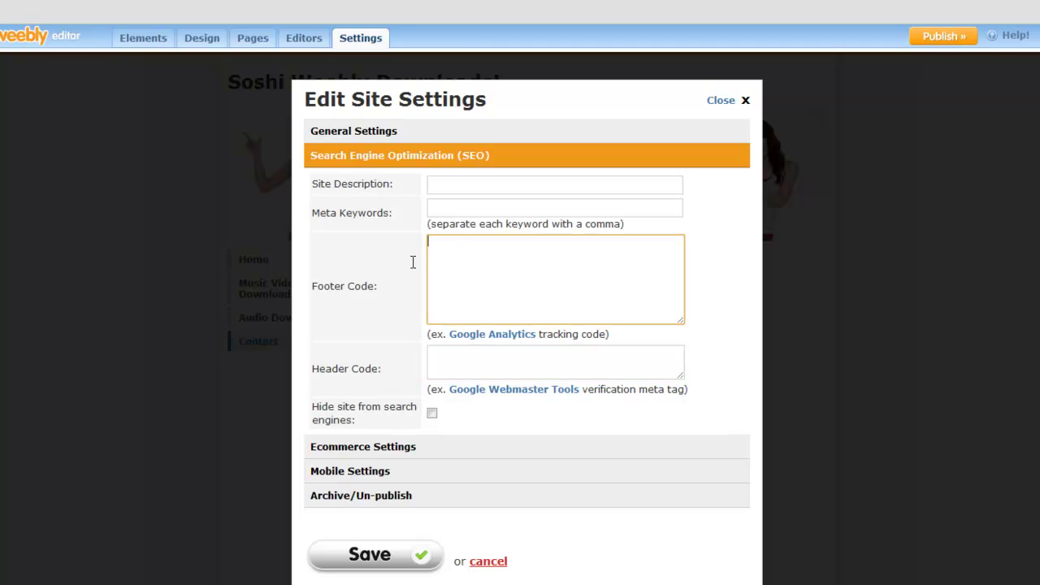
right_click(457, 266)
click(474, 342)
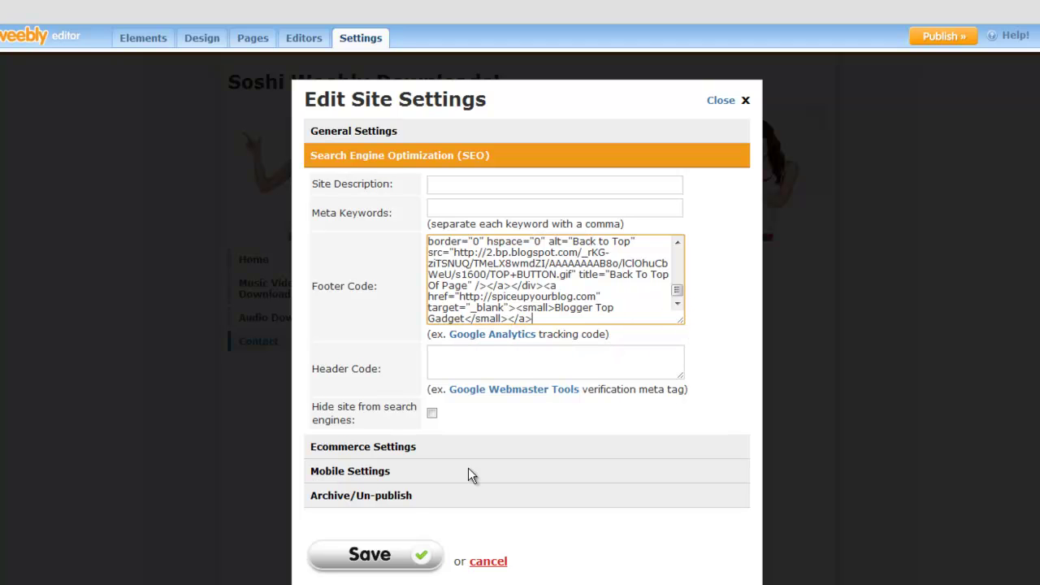
click(376, 554)
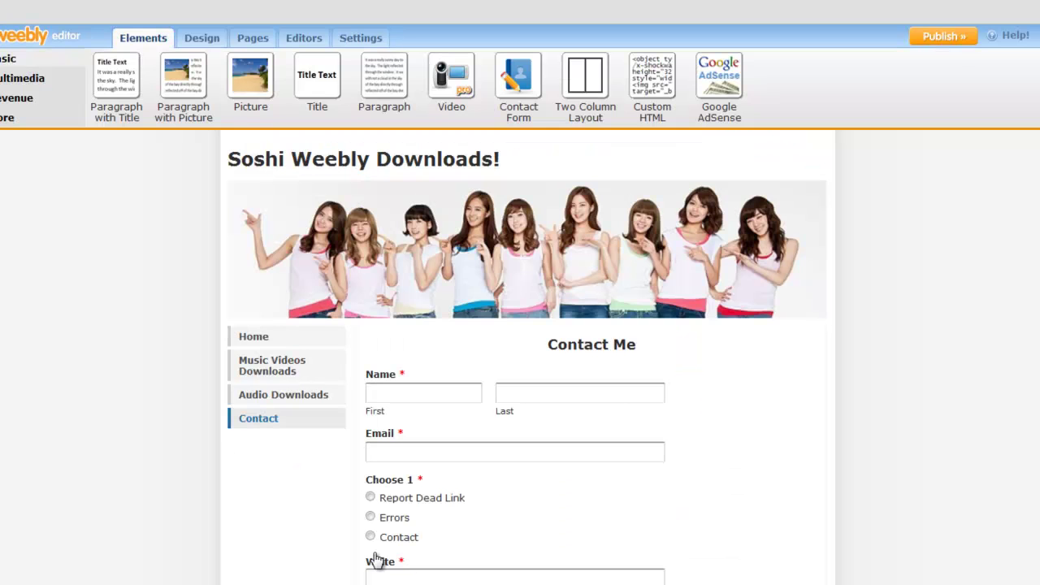
- Publish the site and open the live soshidownloads.weebly.com link
click(941, 39)
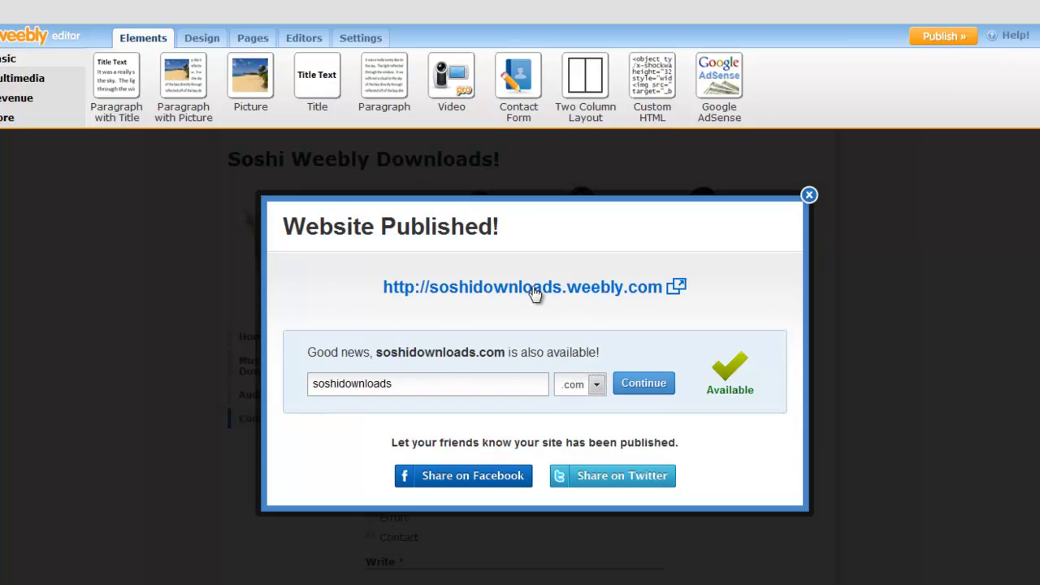
click(535, 289)
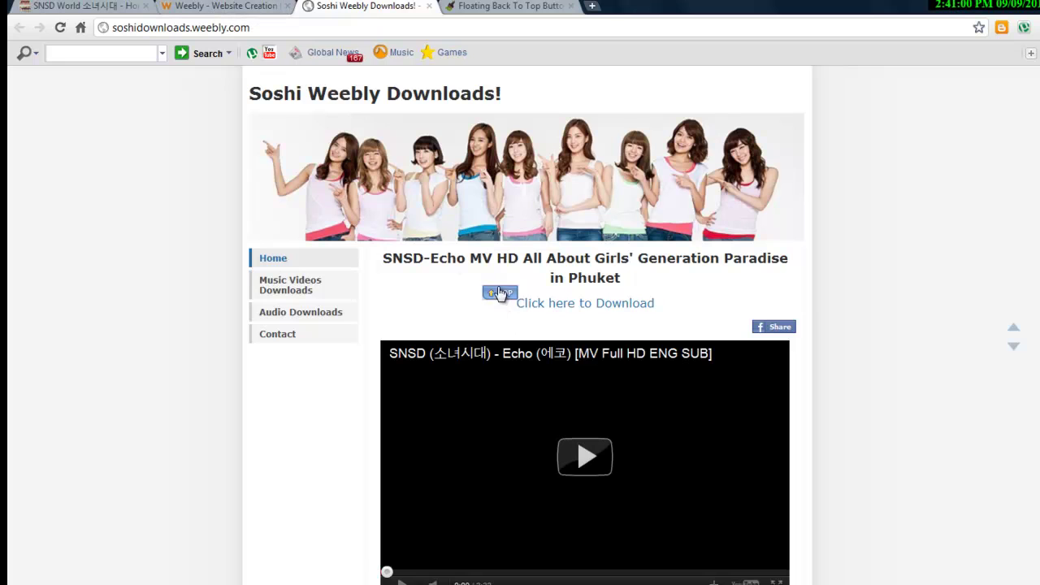
- Check the live Contact page's floating TOP button, then go back to the Weebly editor tab
scroll(505, 301, down, 3)
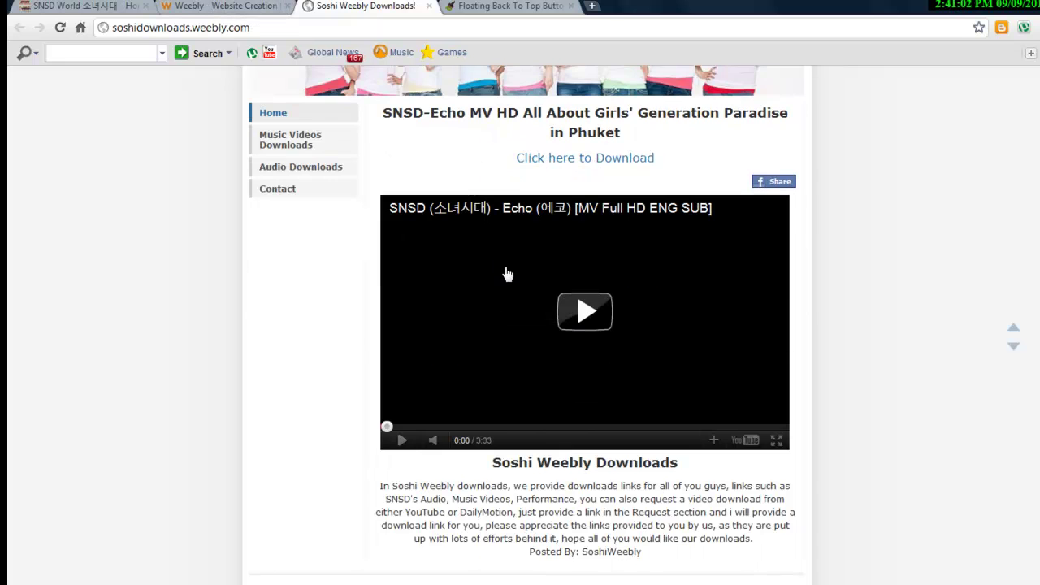
scroll(505, 275, up, 3)
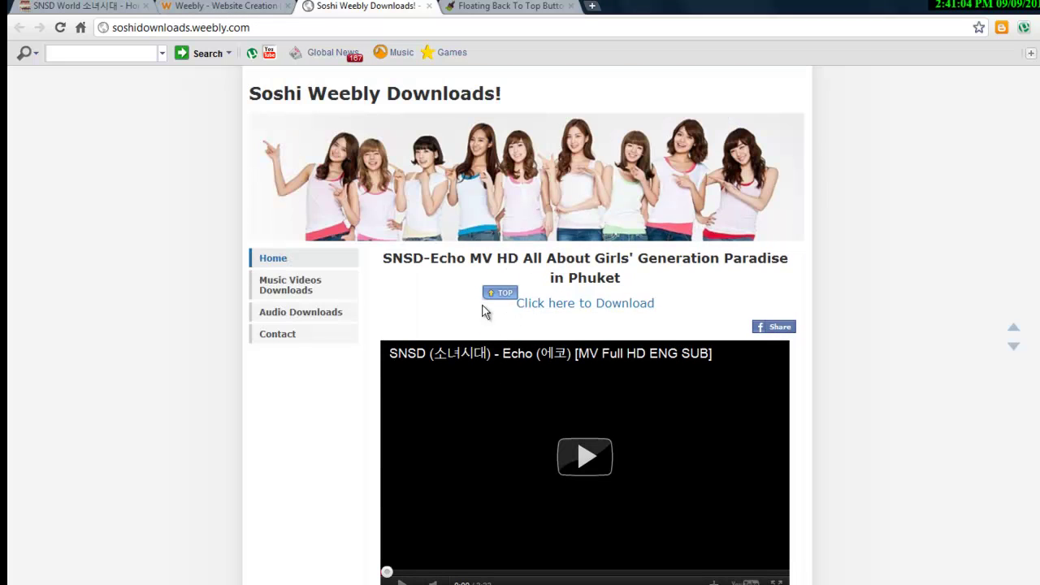
click(273, 340)
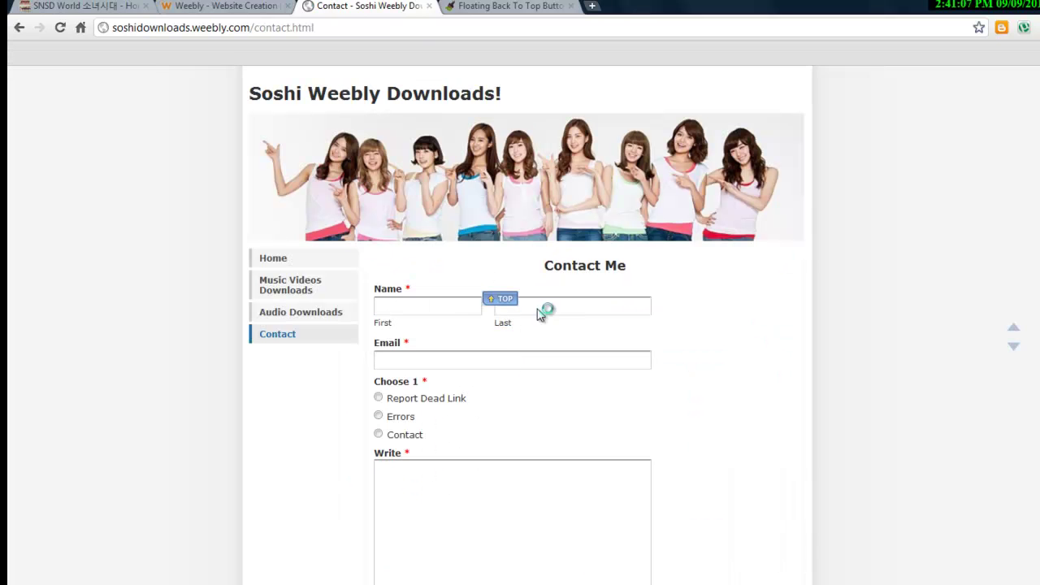
scroll(500, 382, down, 2)
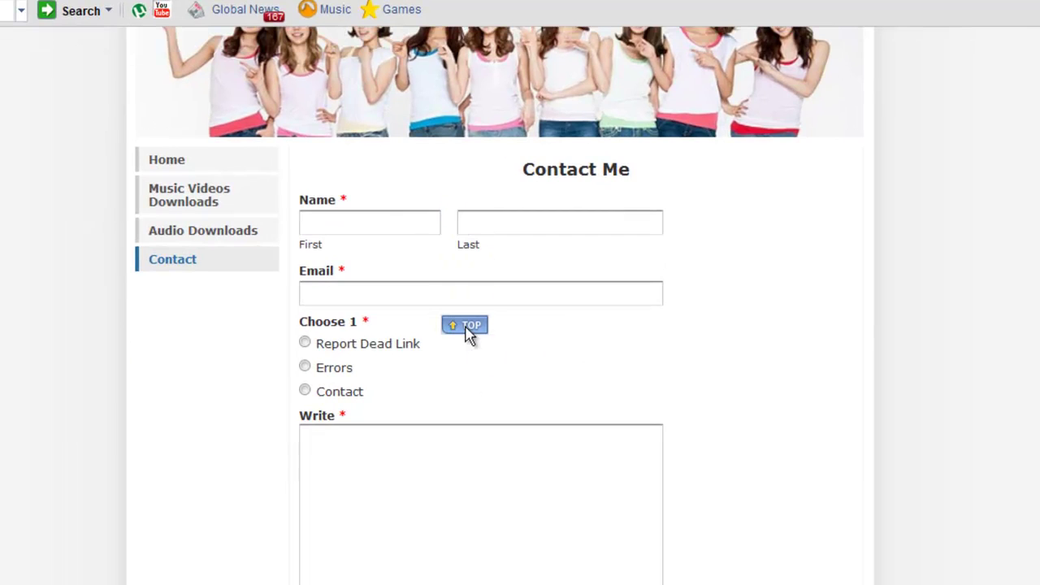
click(471, 333)
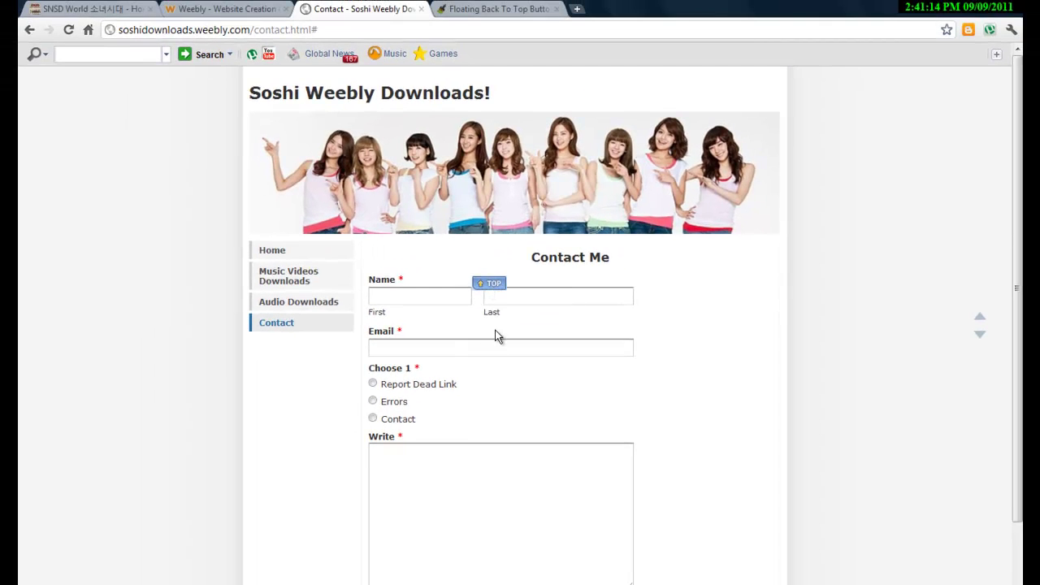
click(226, 9)
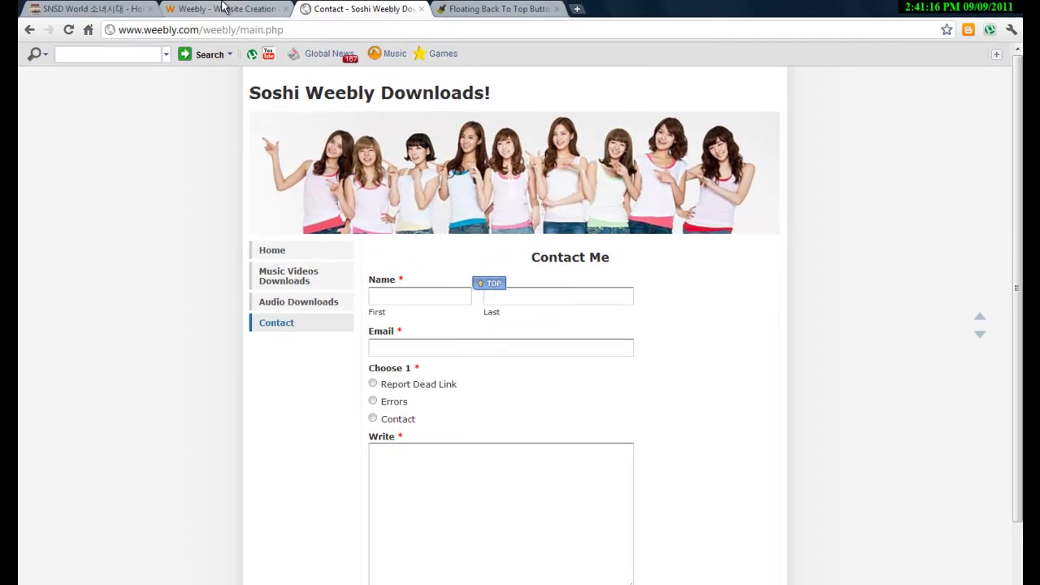
- Open the Footer Code under Settings > Search Engine Optimization for editing
click(764, 218)
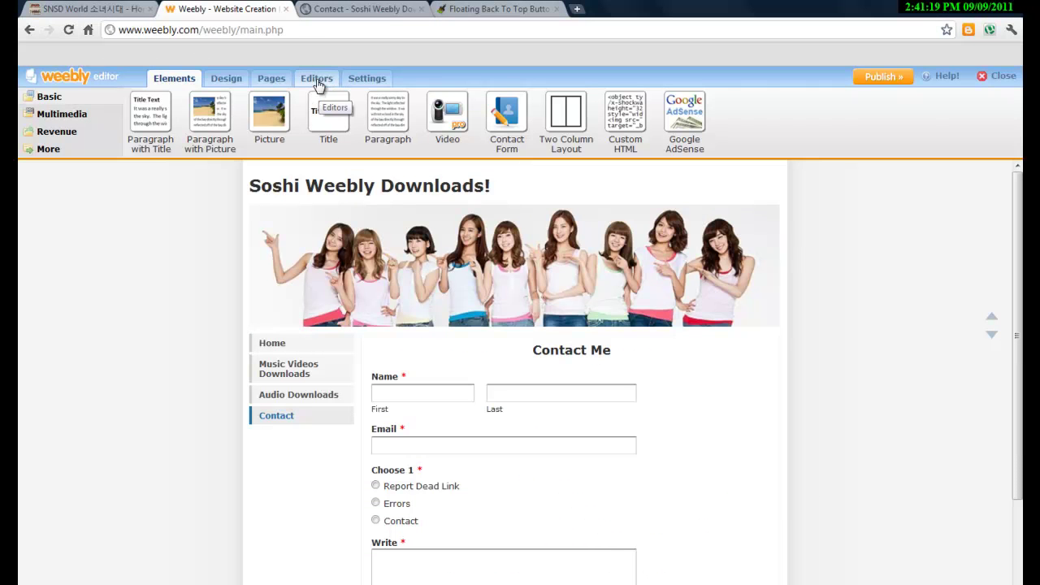
click(361, 81)
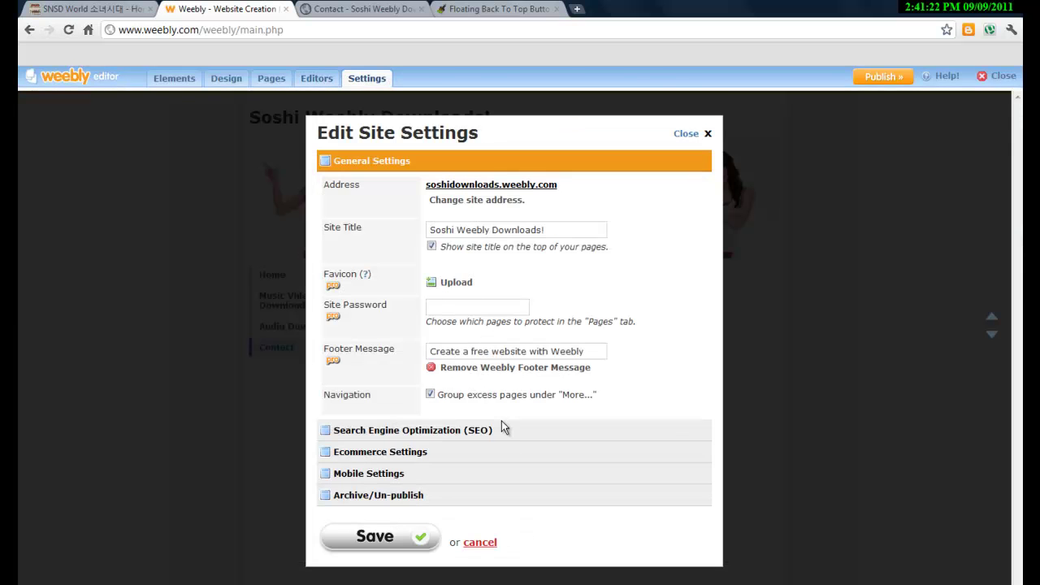
click(409, 431)
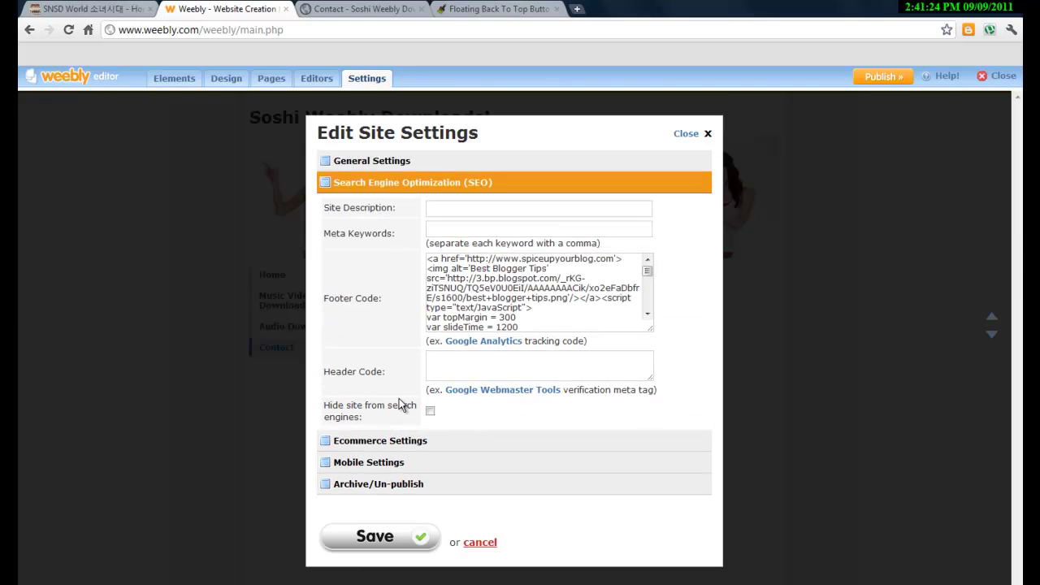
click(647, 313)
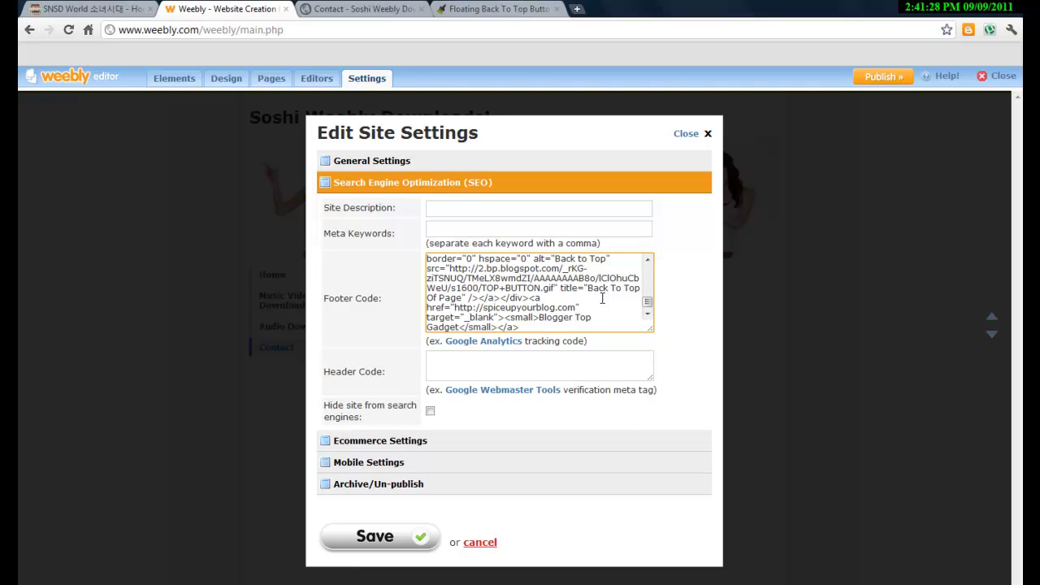
click(648, 261)
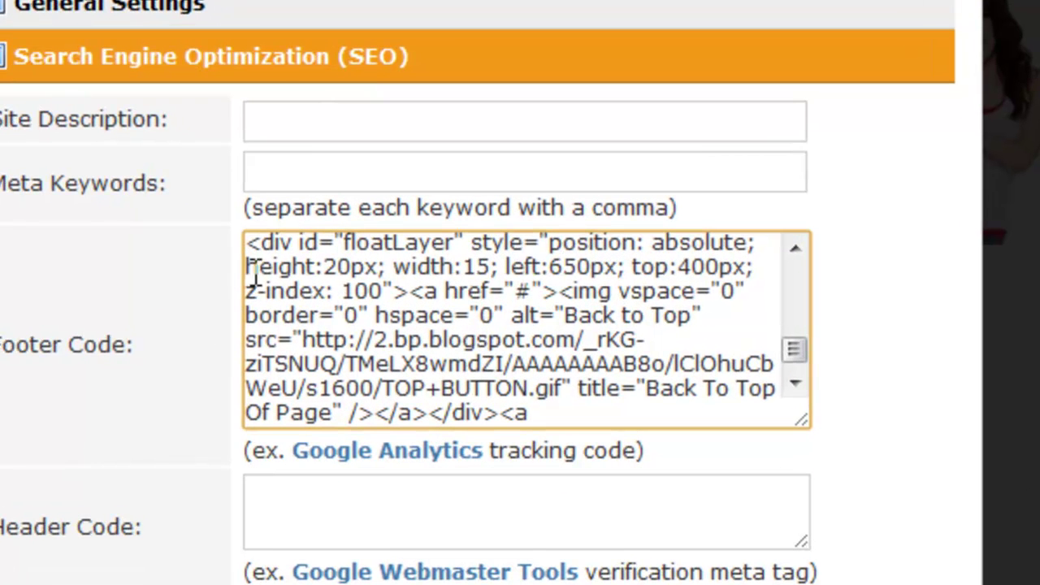
- Change the floating button's left position from 650px to 55px and save the settings
drag(245, 267, 617, 268)
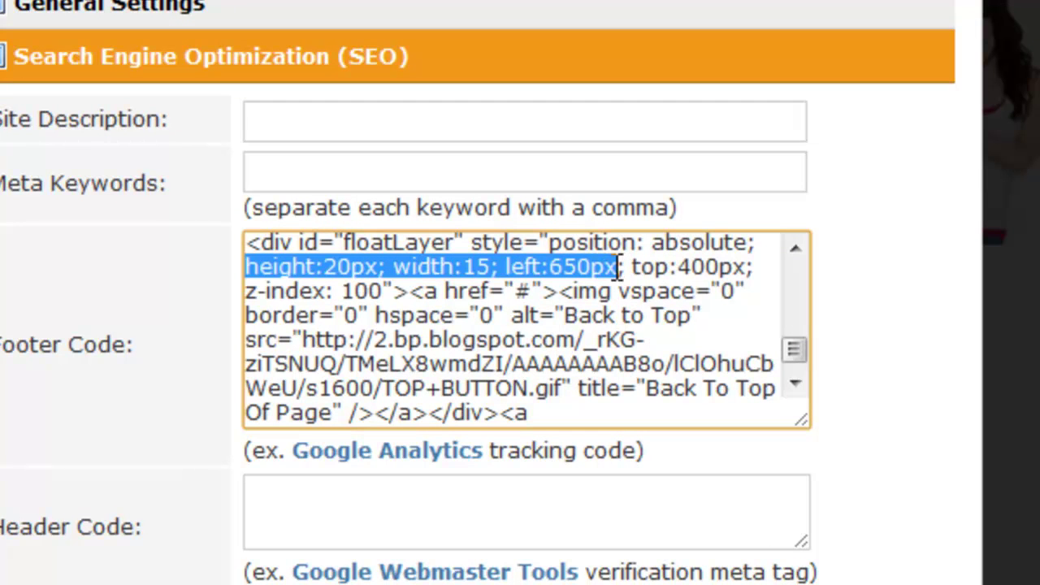
click(508, 265)
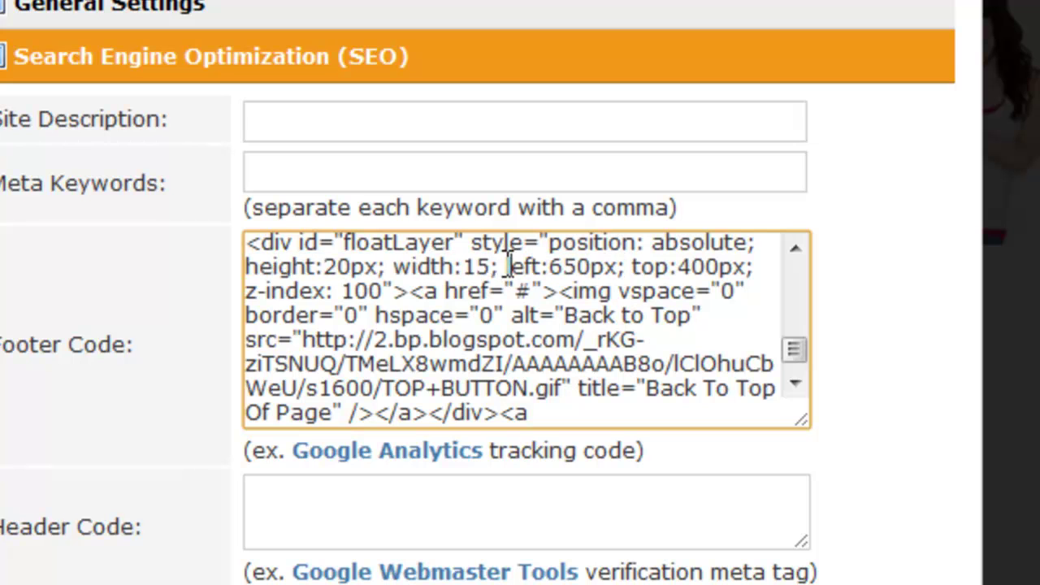
drag(513, 265, 549, 270)
click(593, 266)
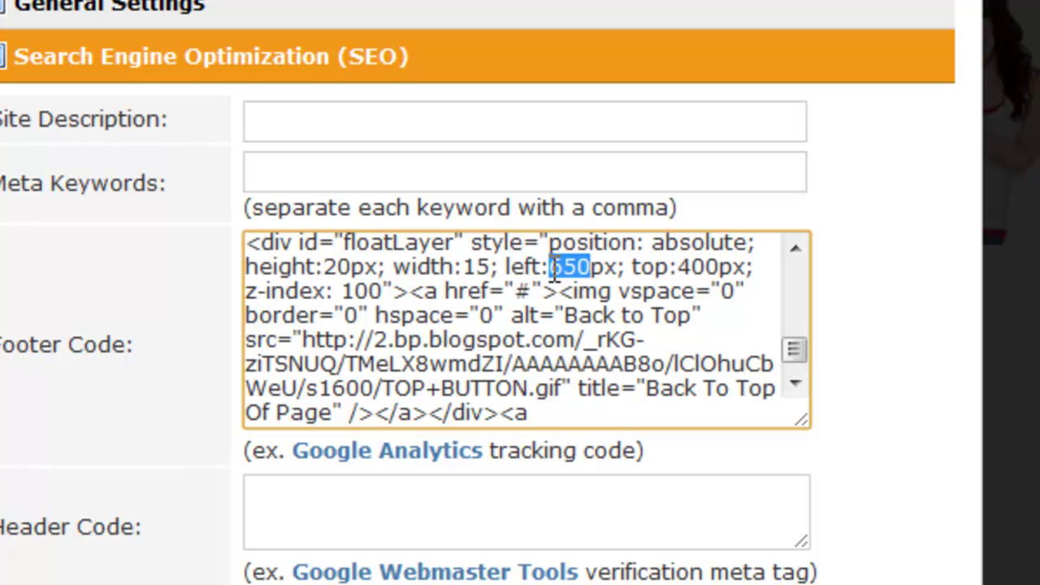
text(55)
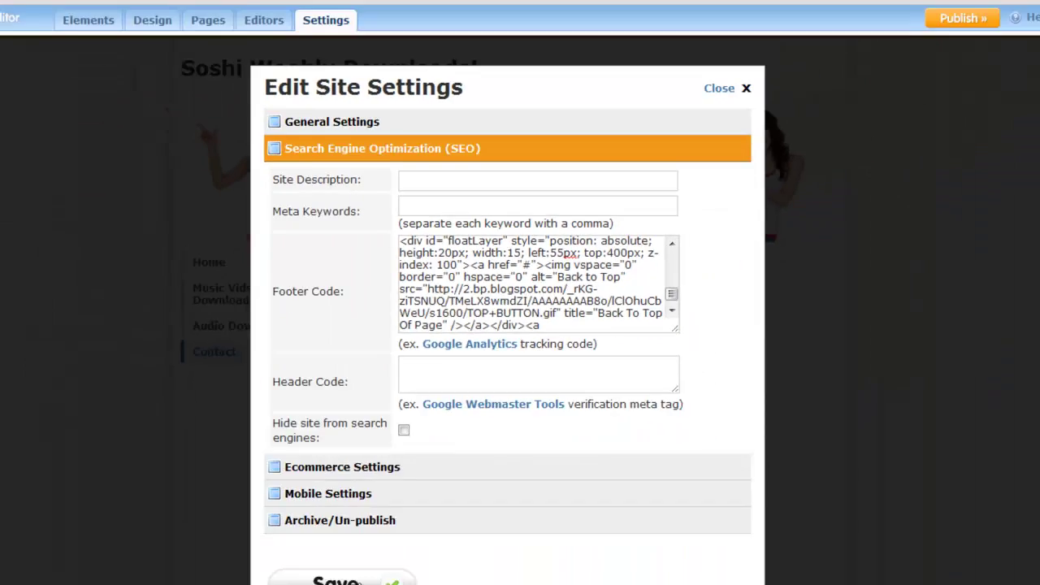
click(379, 579)
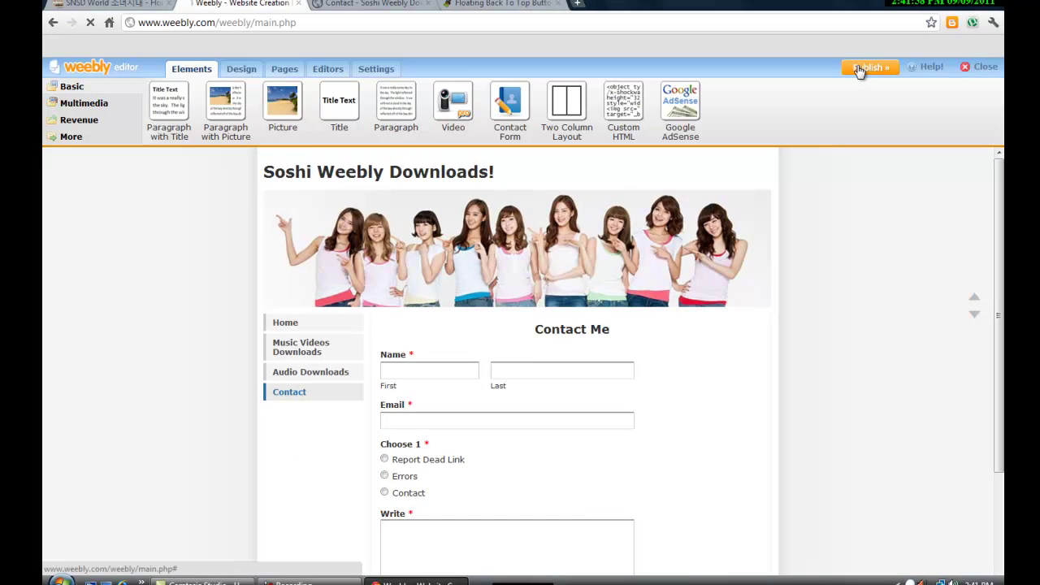
- Publish the site and test the floating TOP button on the live home page
click(861, 67)
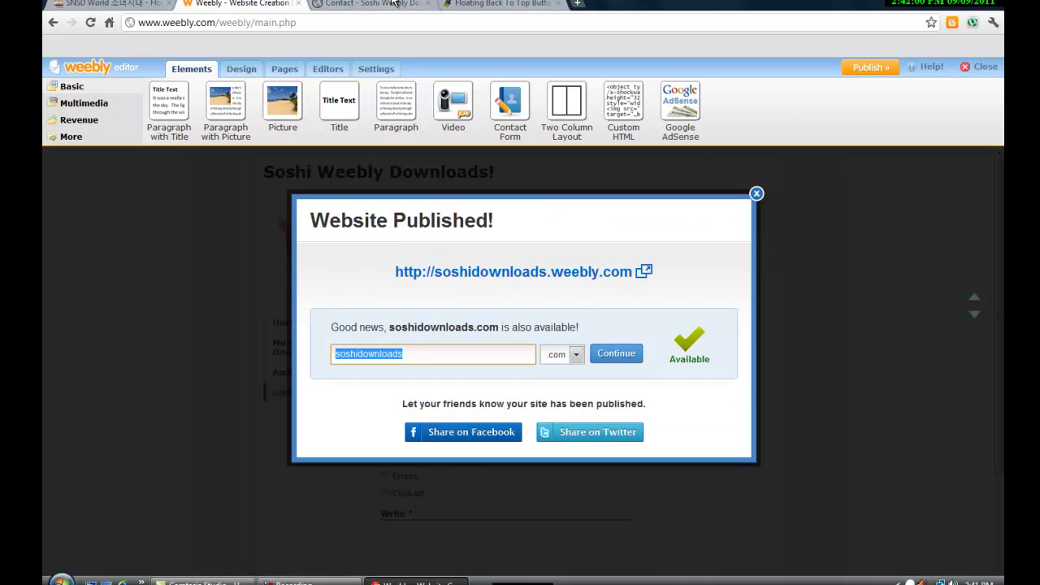
click(393, 4)
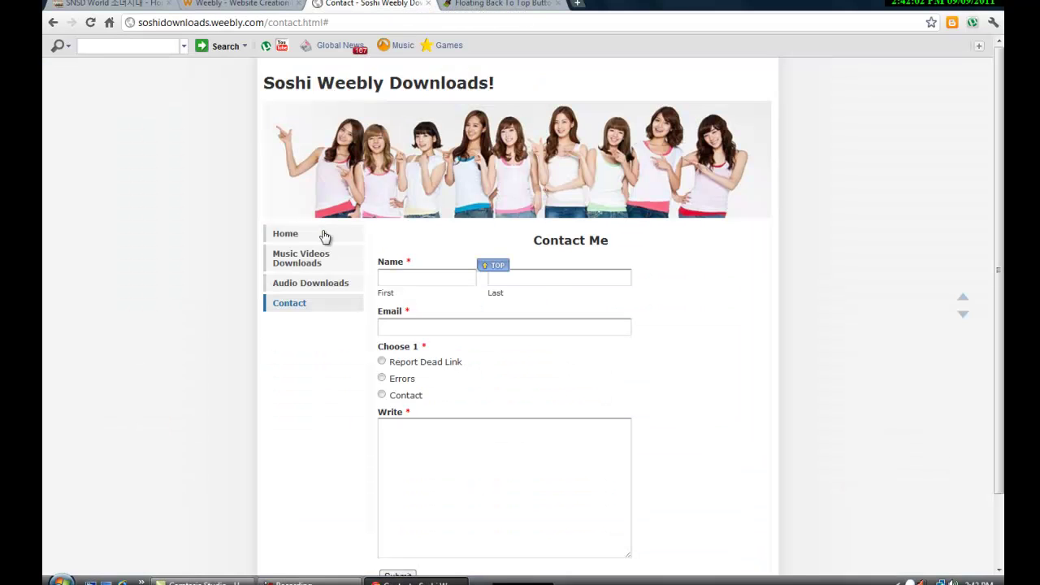
click(293, 236)
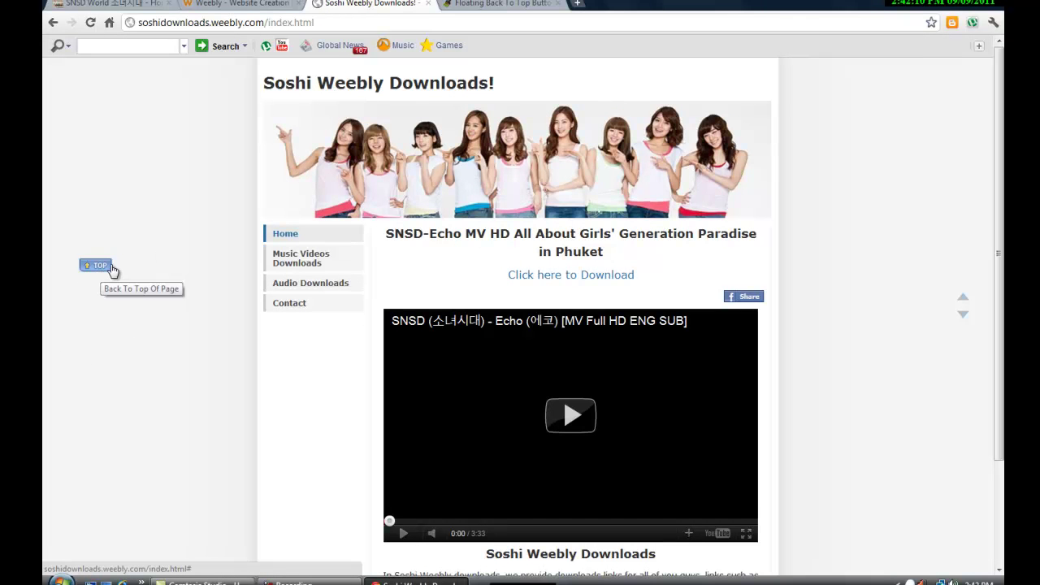
click(99, 261)
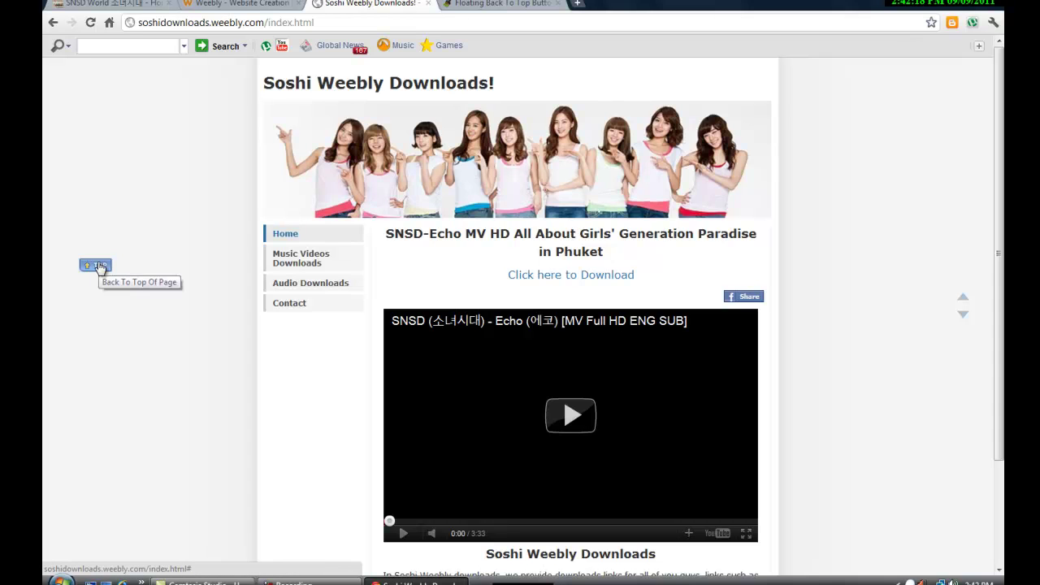
click(580, 10)
- Search Google for 'scroll to top arrow'
text(google.com)
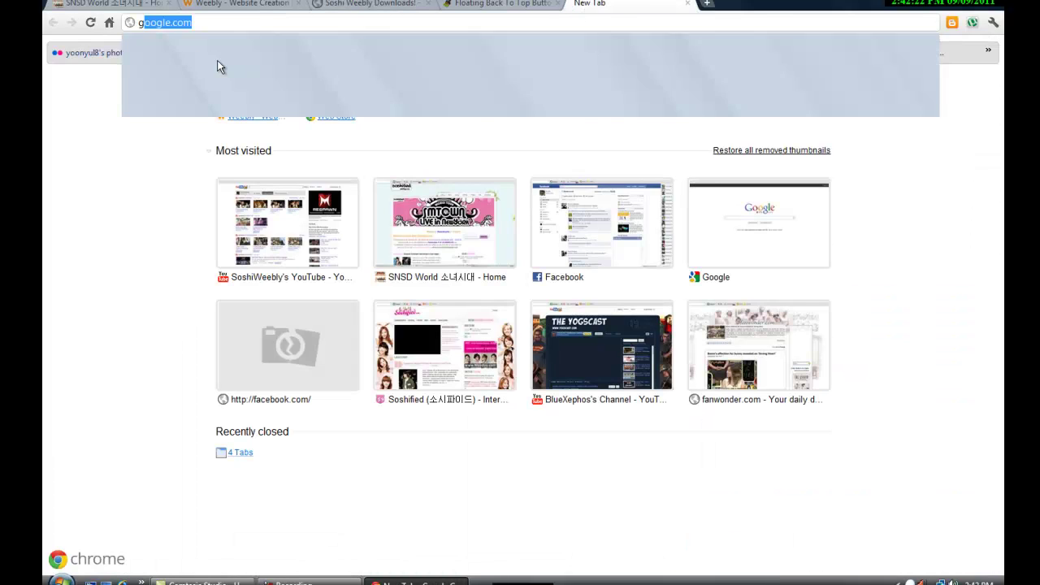
click(173, 45)
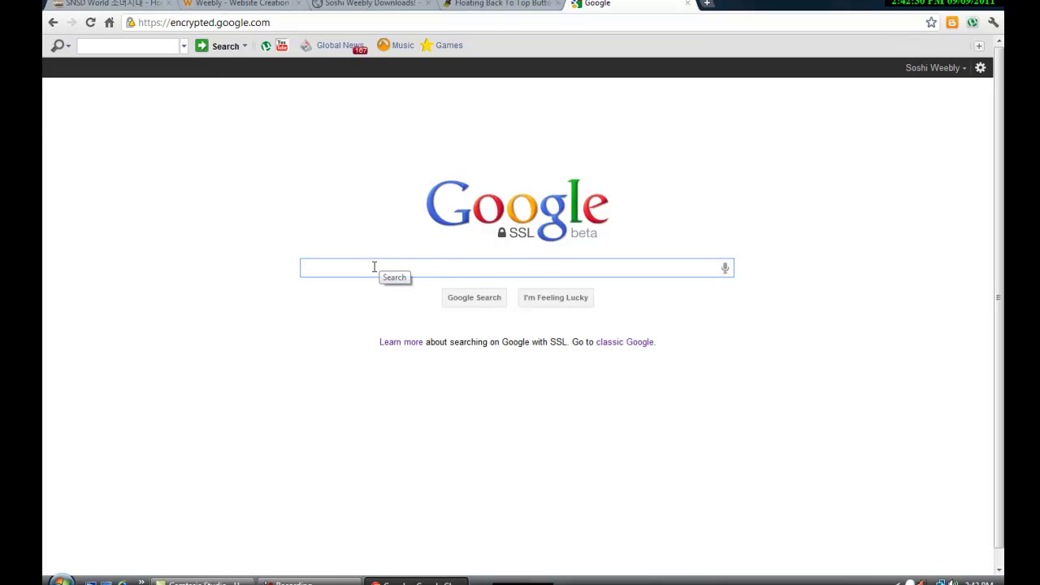
text(scroo)
key(BackSpace)
text(ll to top ar)
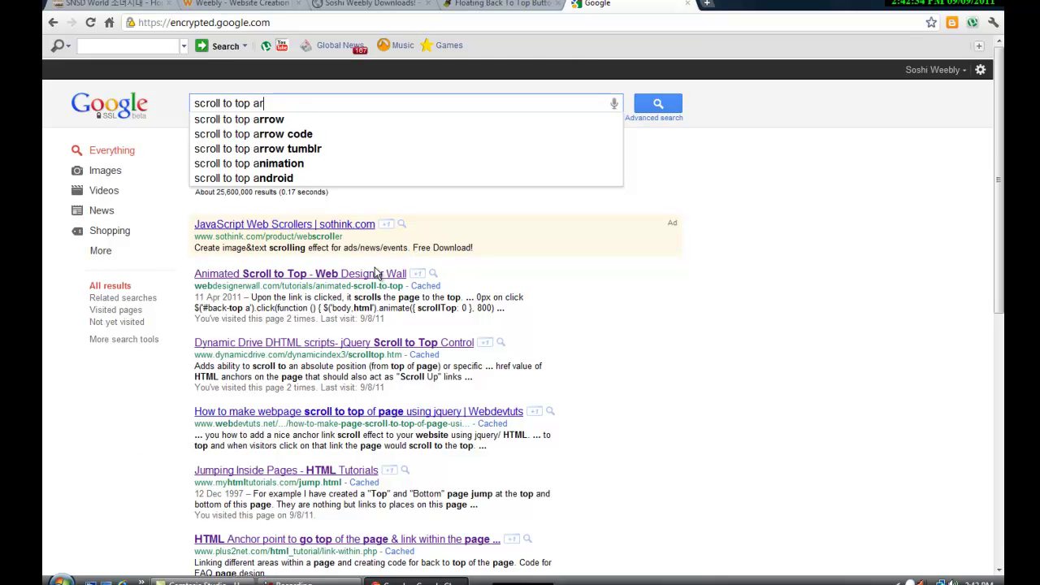
text(row)
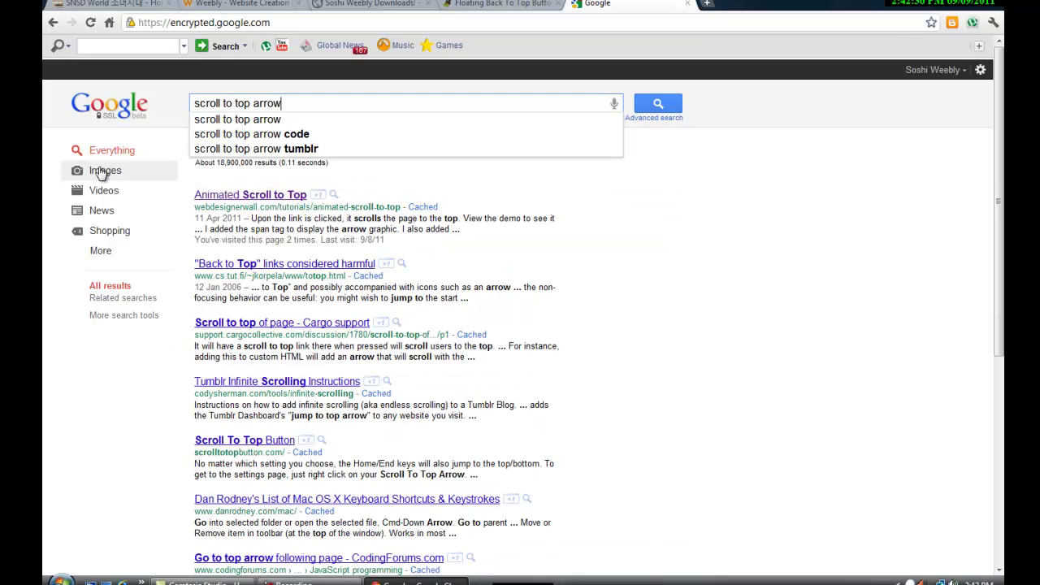
- Open the grey upward-arrow image result in Google Images
click(103, 171)
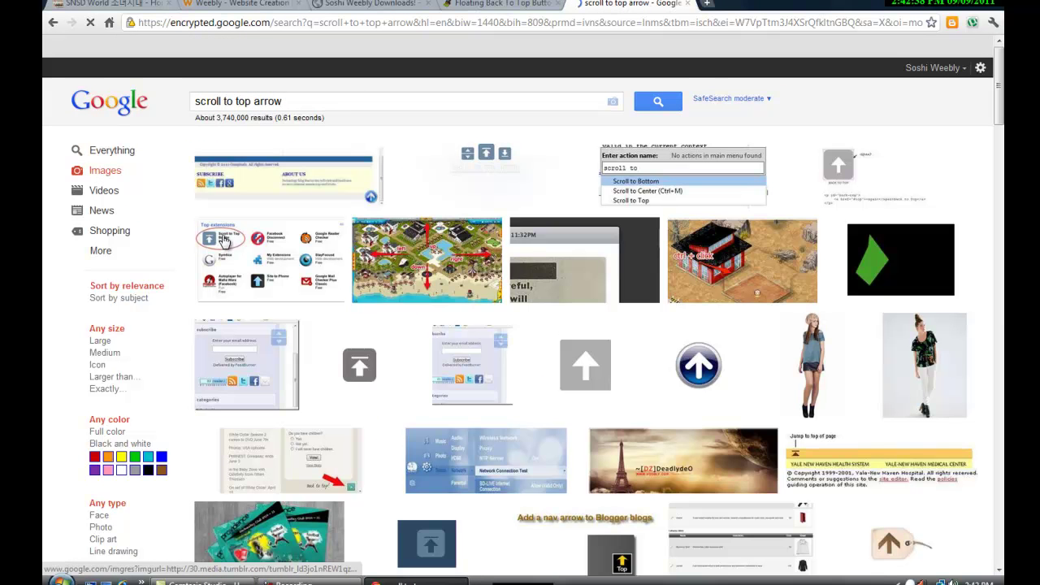
click(355, 363)
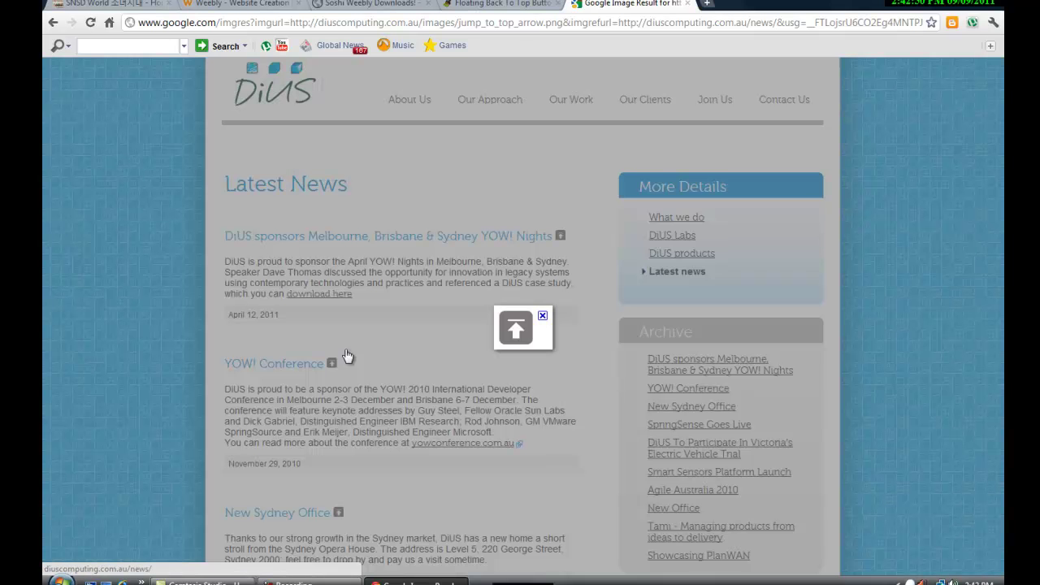
right_click(516, 327)
- Copy the arrow image's address and reopen the Weebly site settings
click(542, 348)
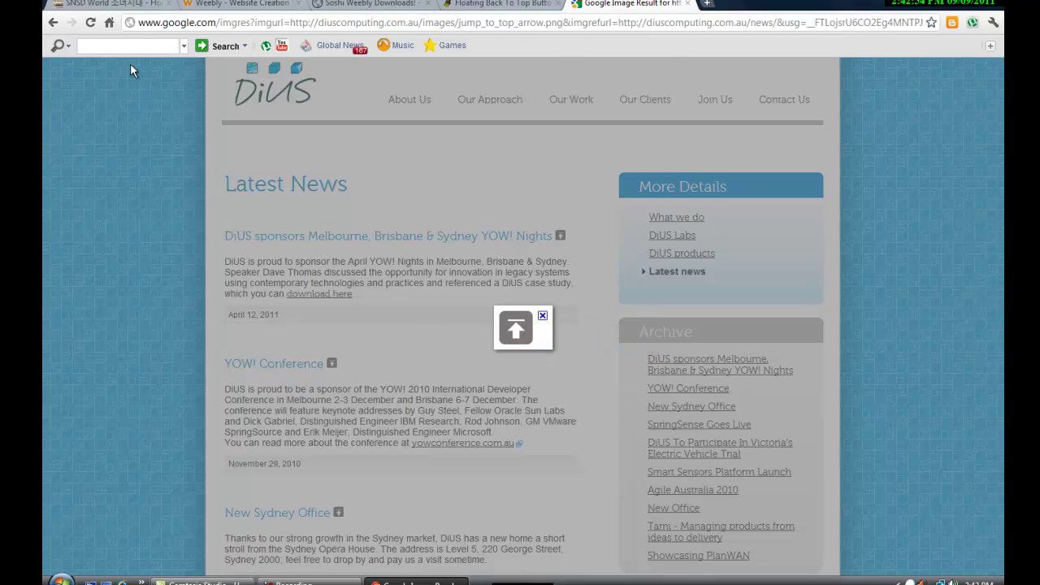
click(238, 3)
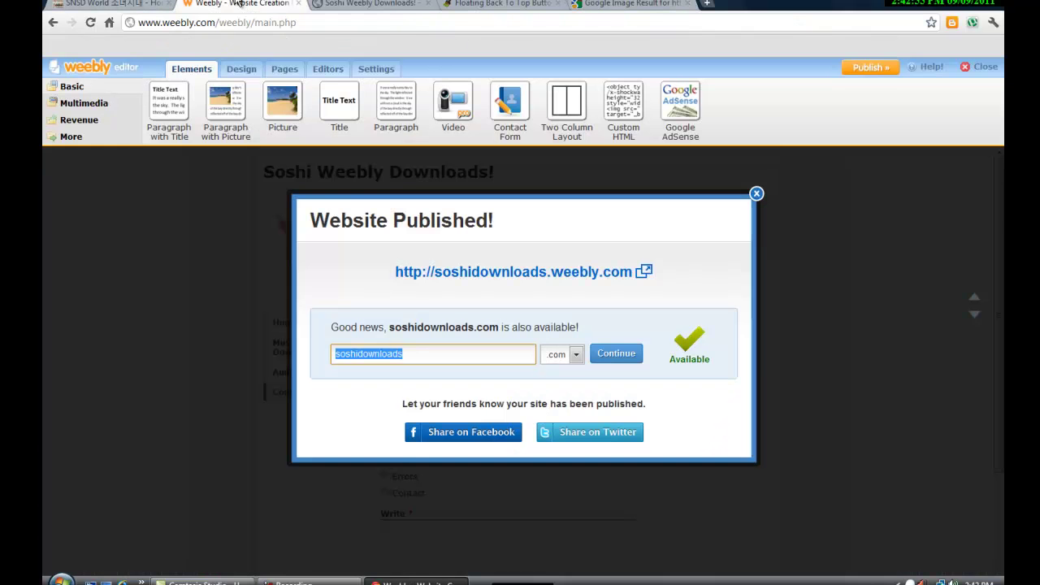
click(755, 195)
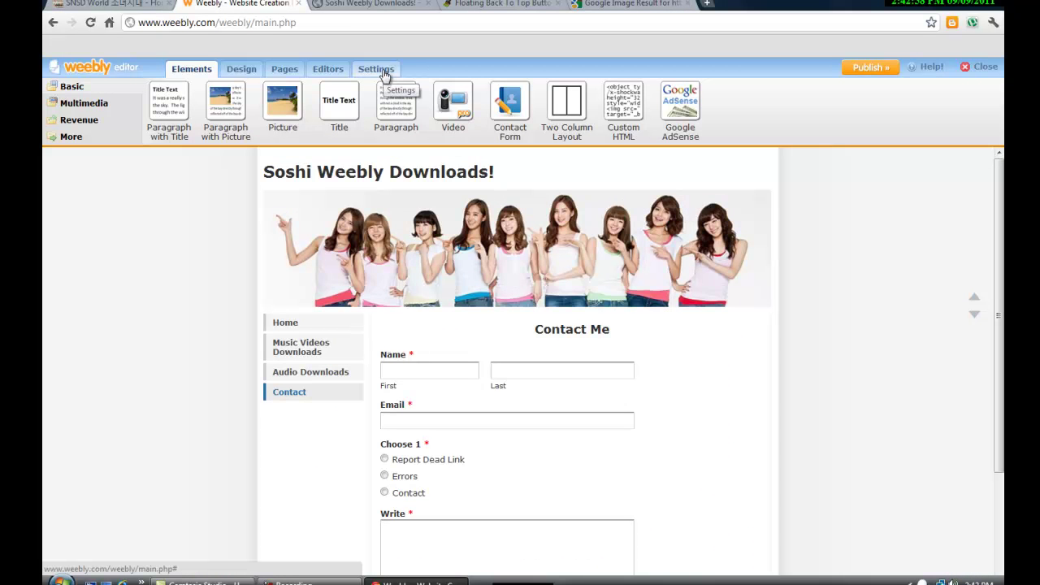
click(382, 69)
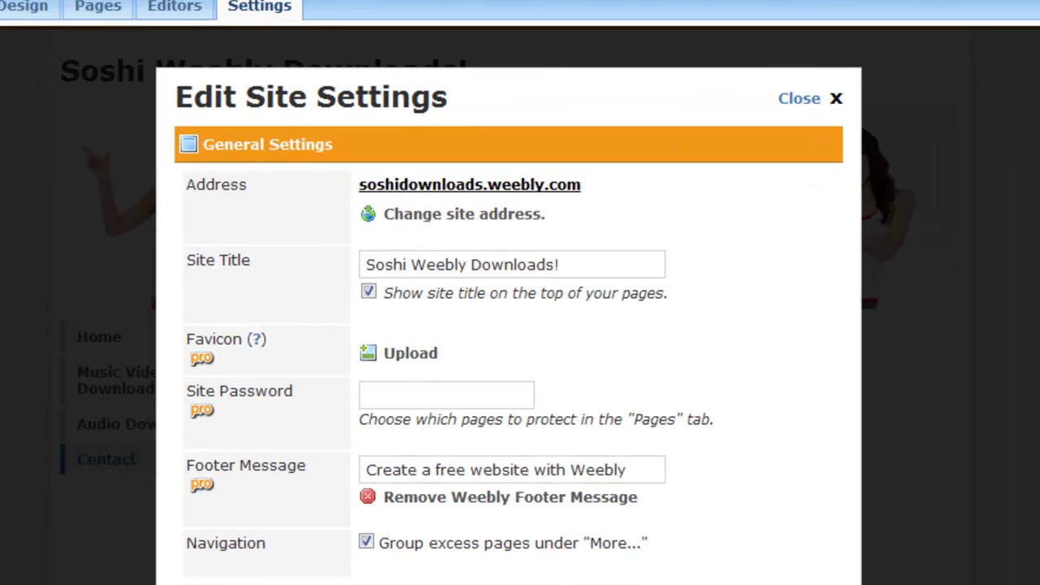
- Show the SEO Footer Code and scroll to the button's image tag
click(501, 578)
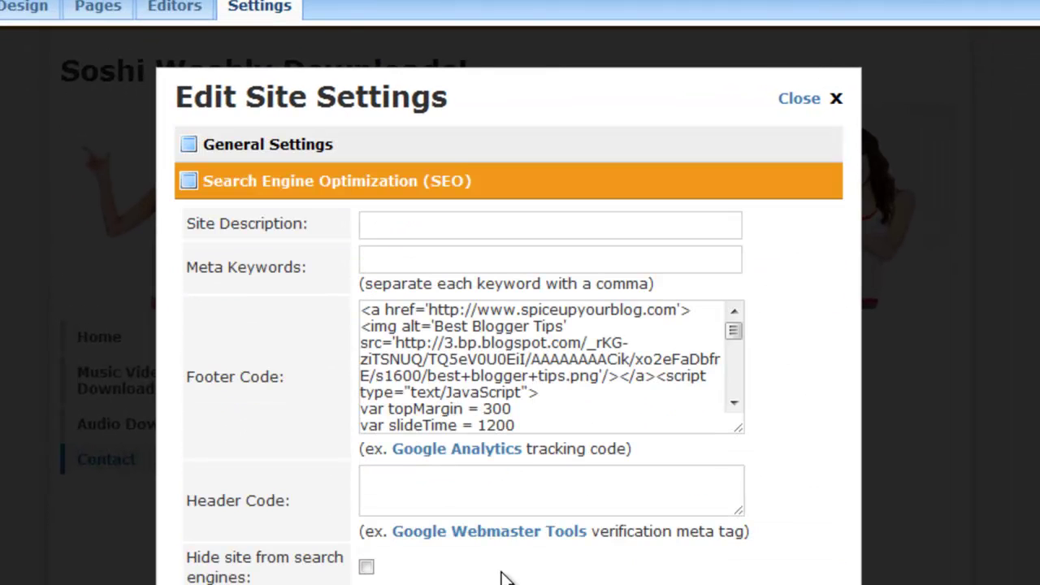
drag(735, 329, 735, 386)
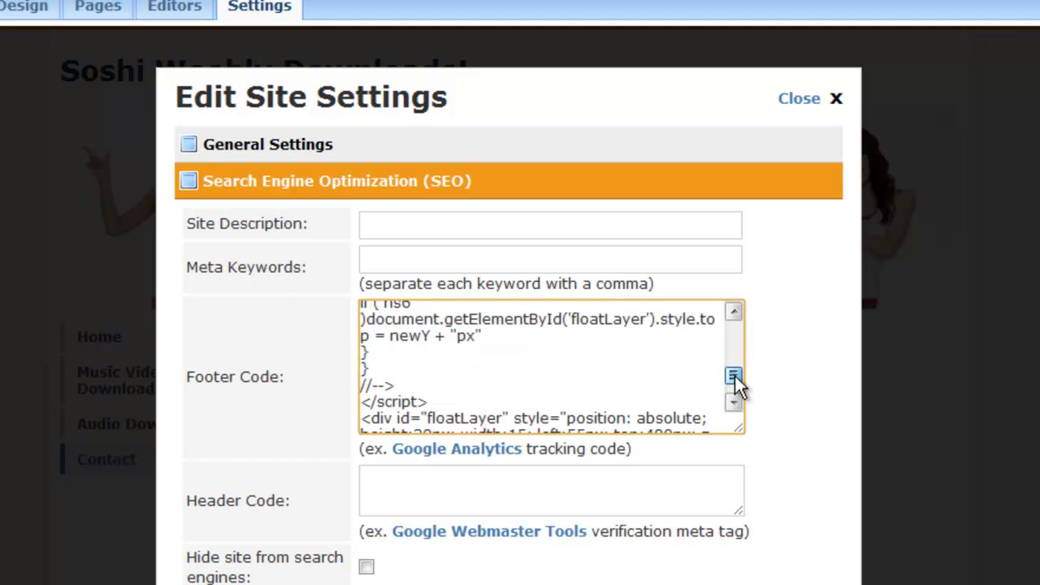
click(733, 404)
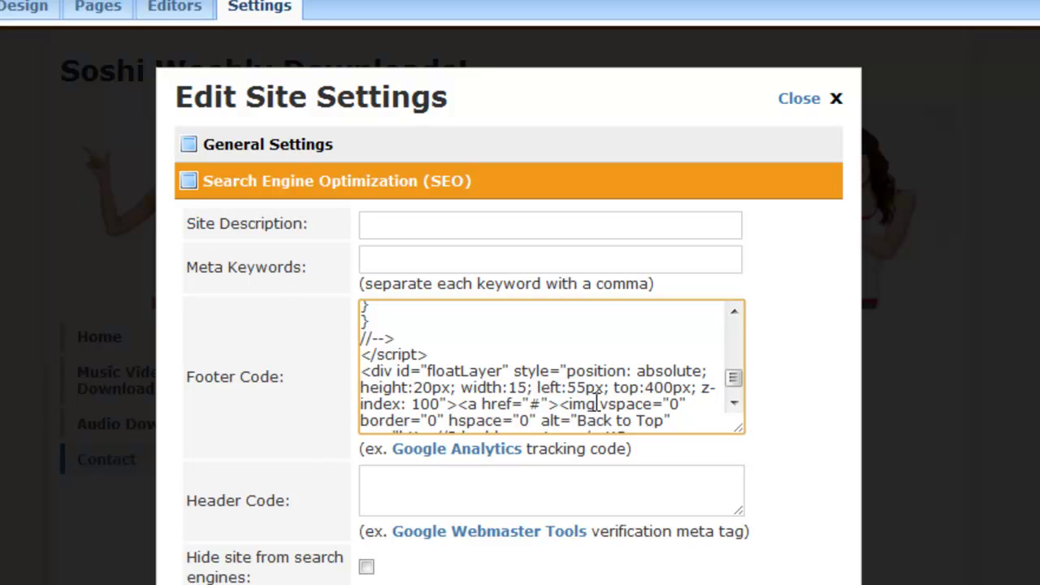
click(733, 403)
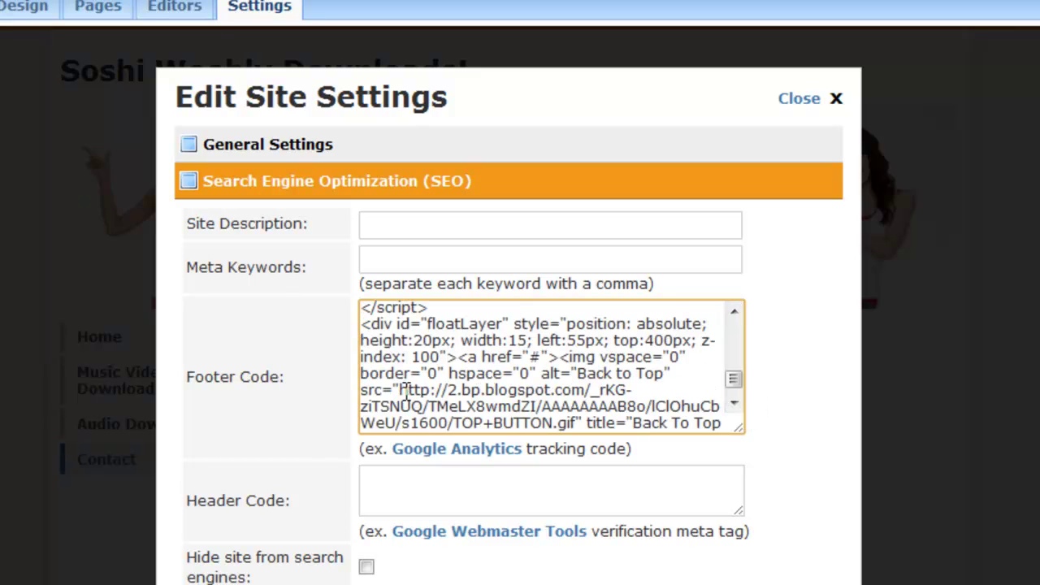
- Replace the old image URL with the jump_to_top_arrow.png address and save
drag(398, 390, 572, 421)
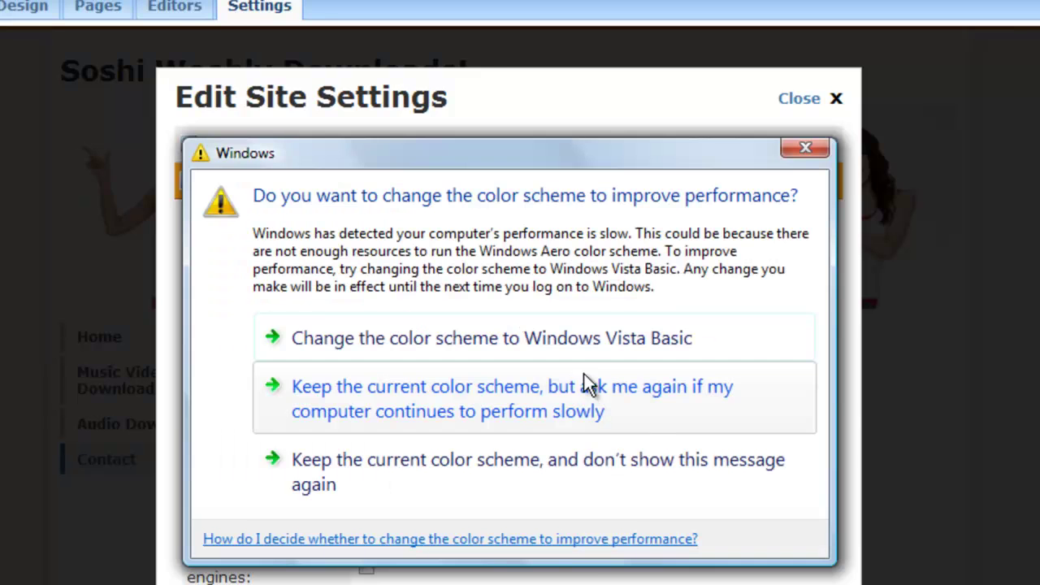
click(806, 151)
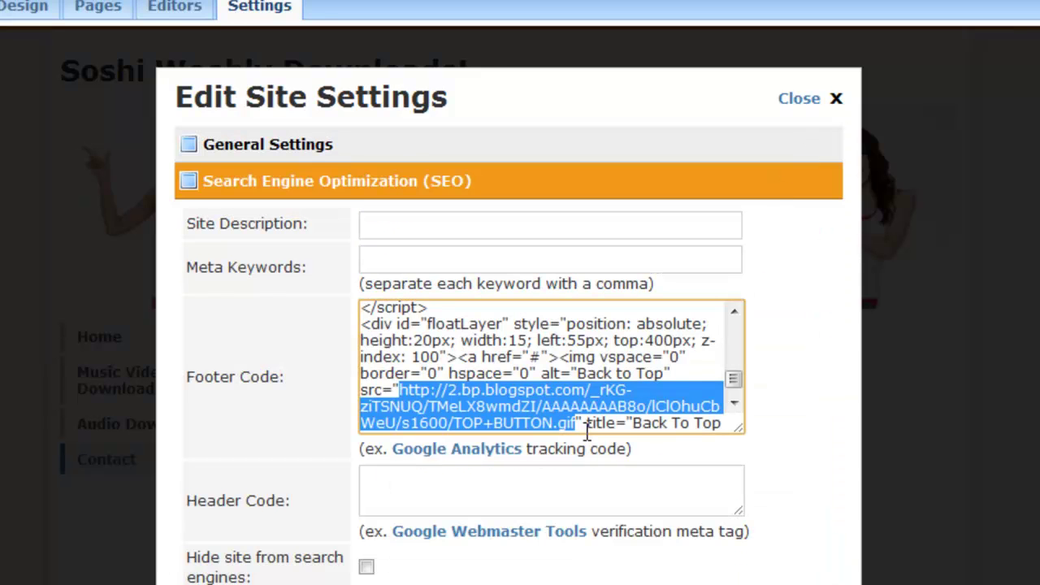
click(401, 389)
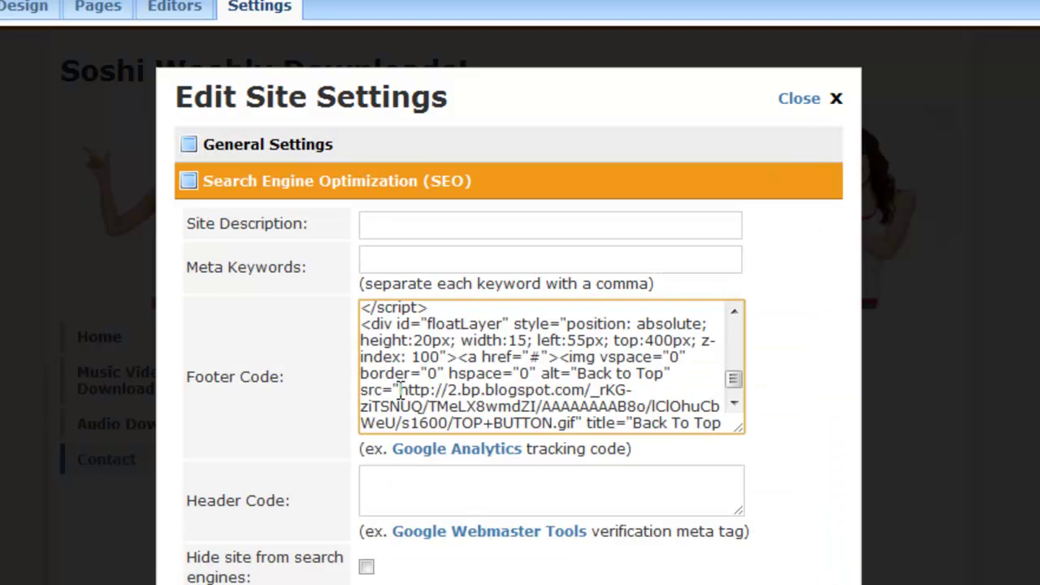
drag(403, 390, 571, 421)
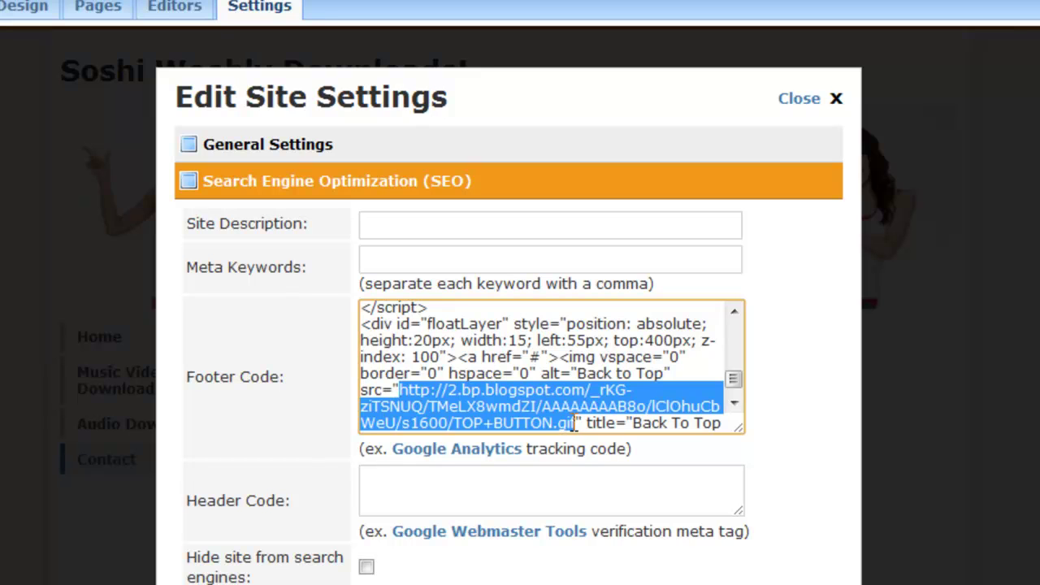
right_click(441, 399)
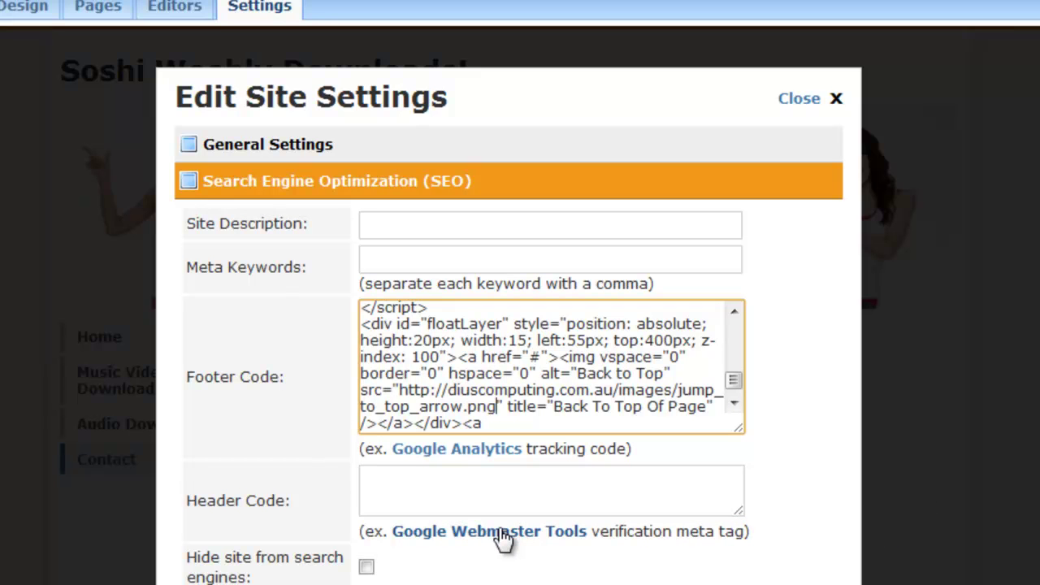
drag(740, 376, 734, 393)
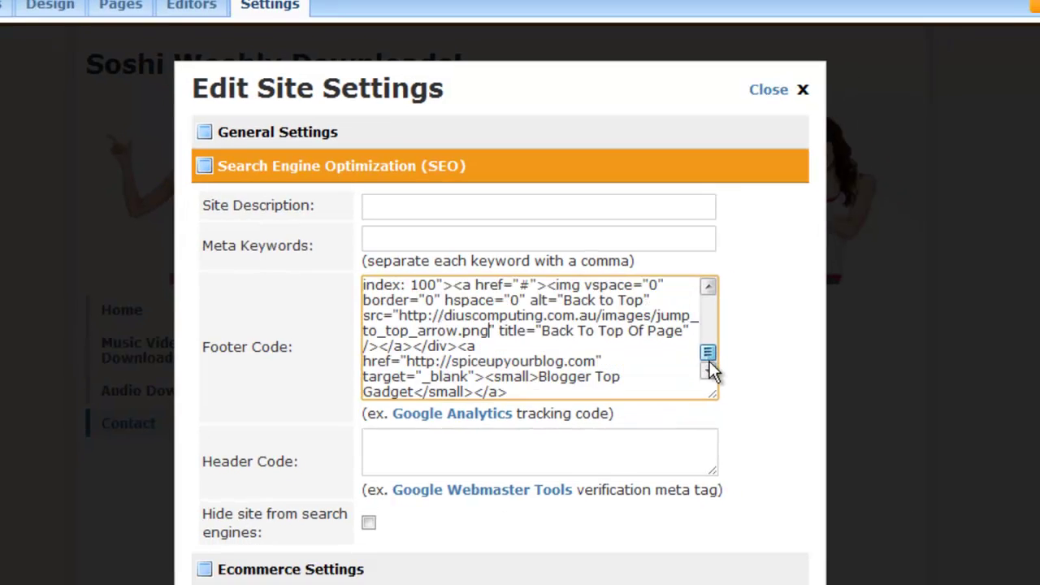
click(309, 555)
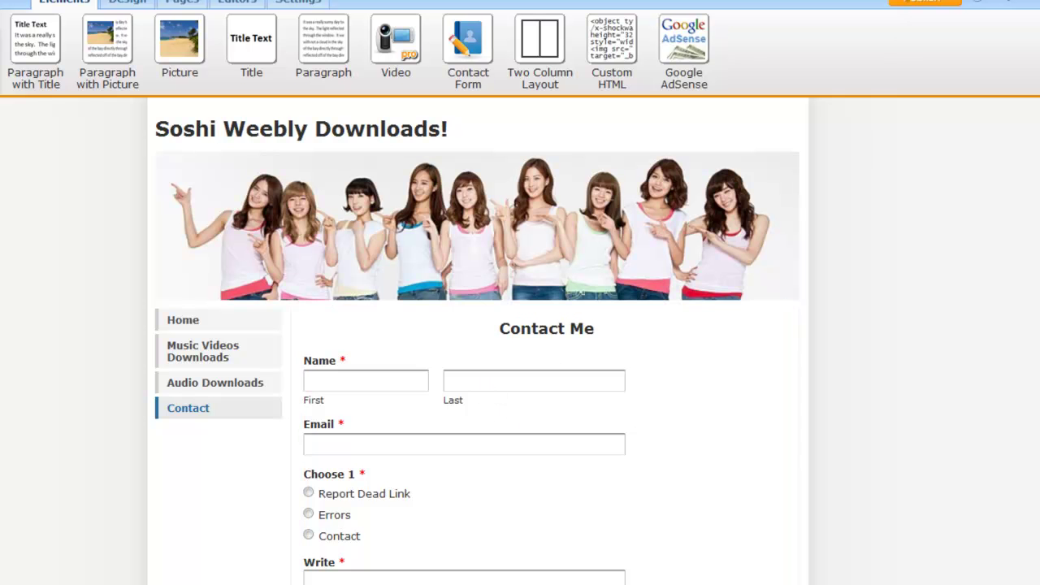
- Publish and test the new grey back-to-top arrow on the live Home page
click(902, 3)
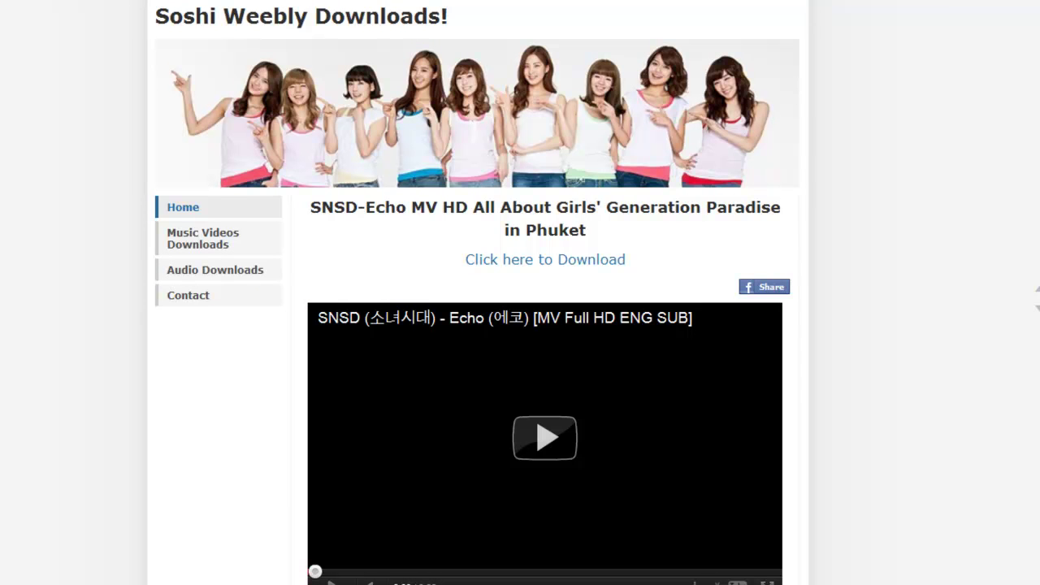
click(232, 204)
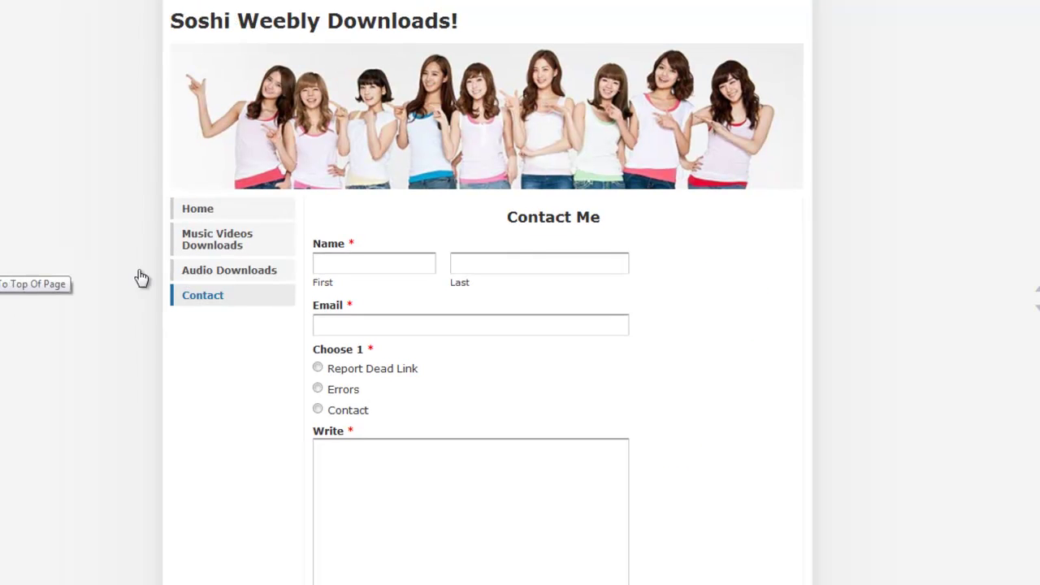
scroll(65, 265, down, 3)
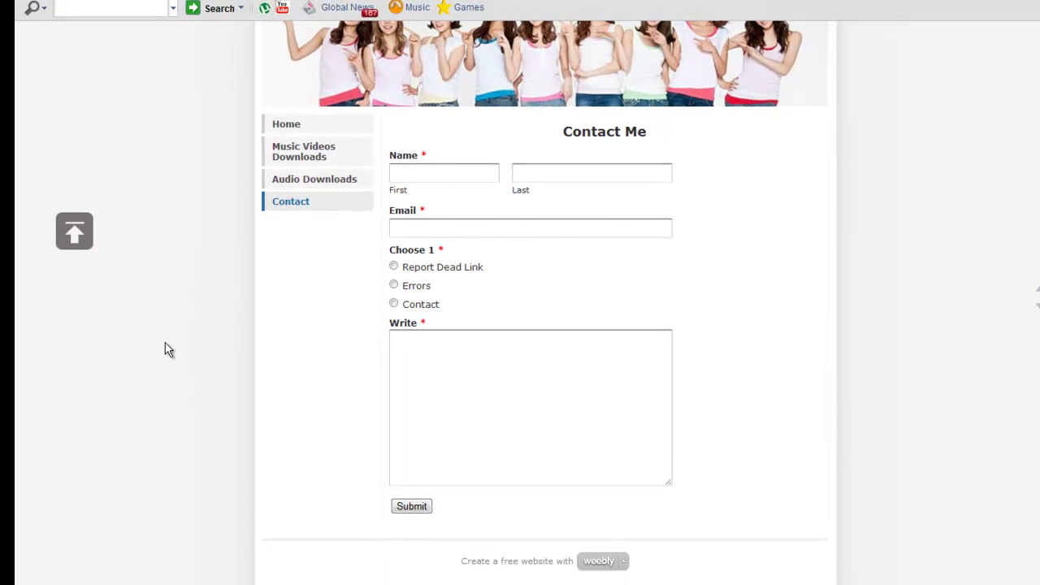
click(81, 265)
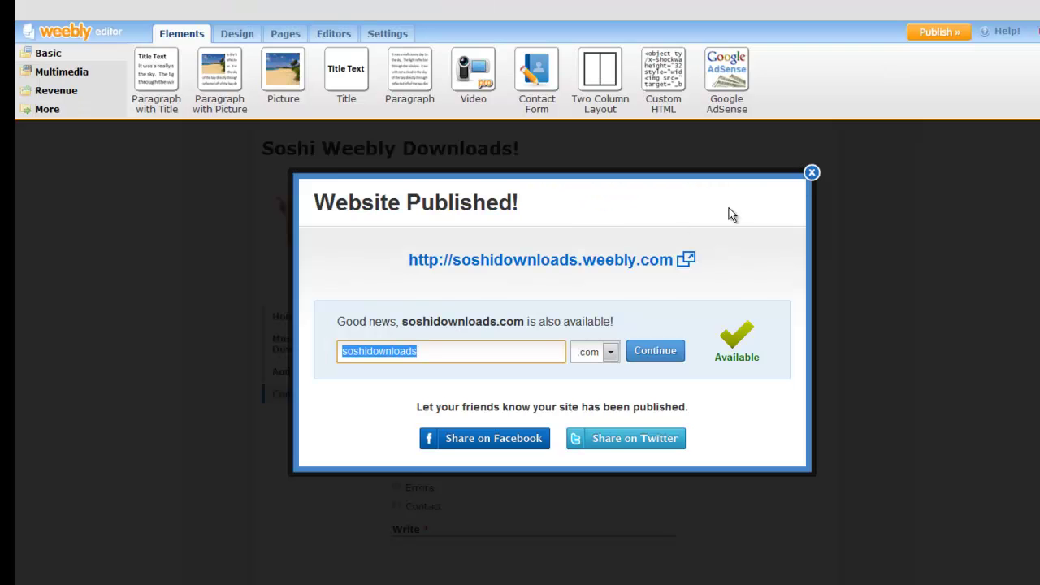
- Change the Footer Code's left:55px to right:55px and save the settings
click(812, 173)
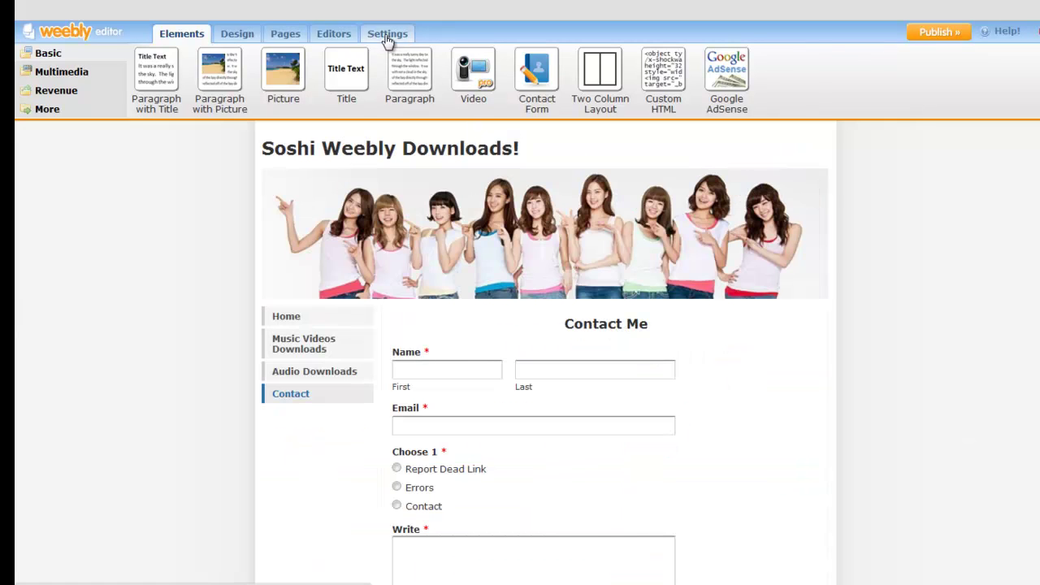
click(387, 33)
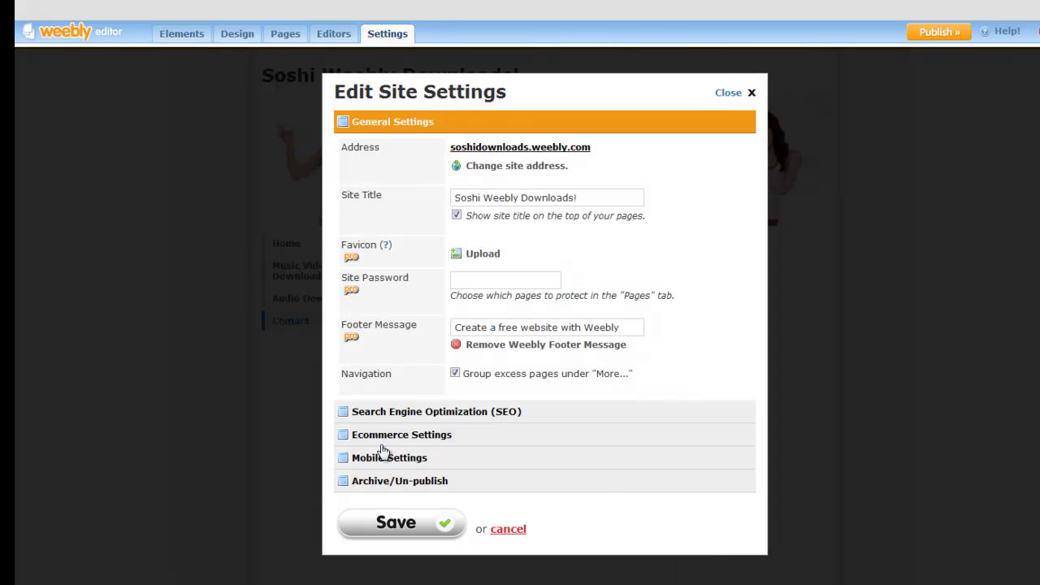
click(353, 408)
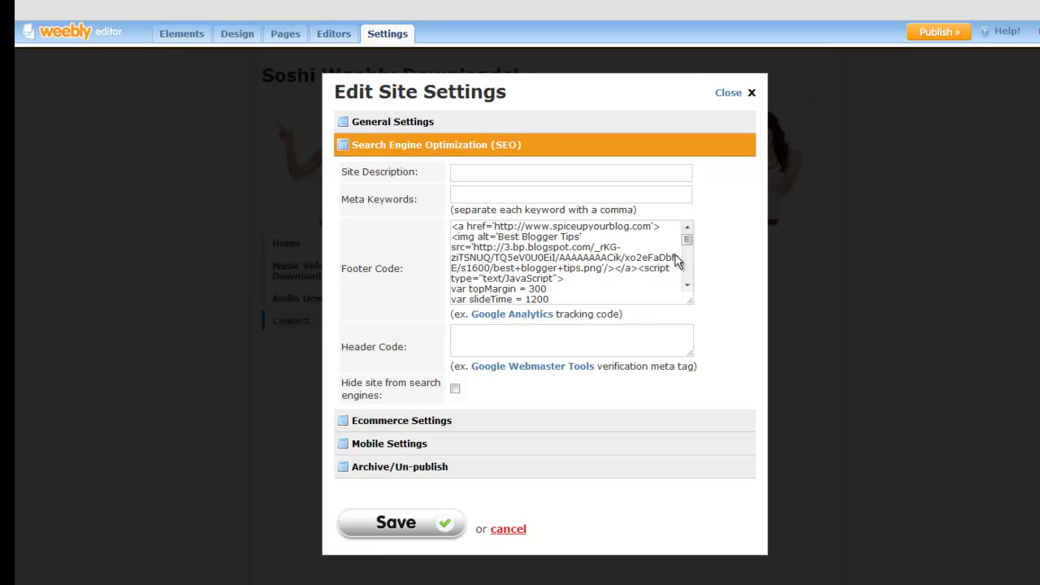
drag(688, 246, 687, 271)
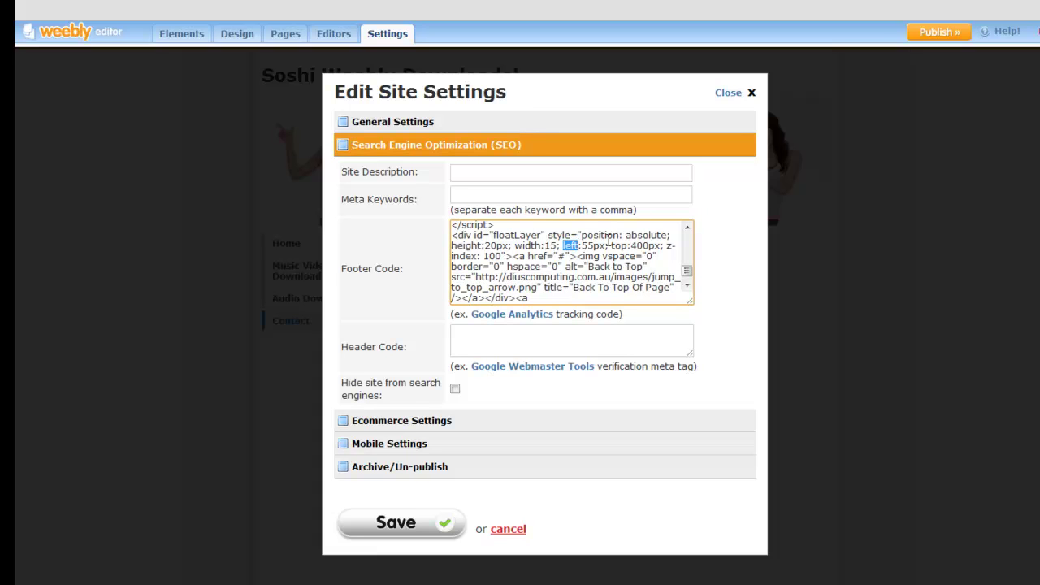
text(right)
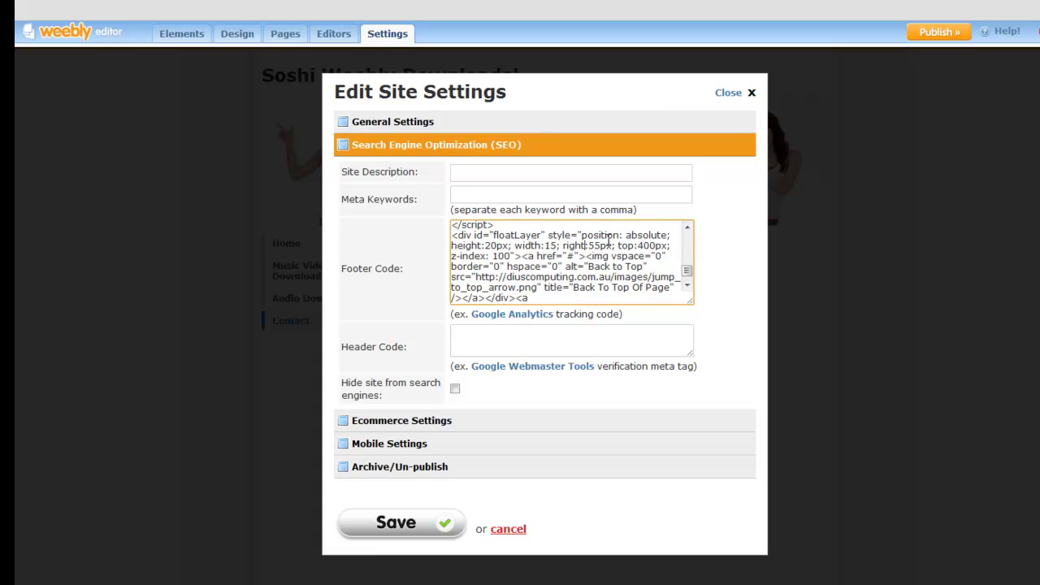
click(422, 532)
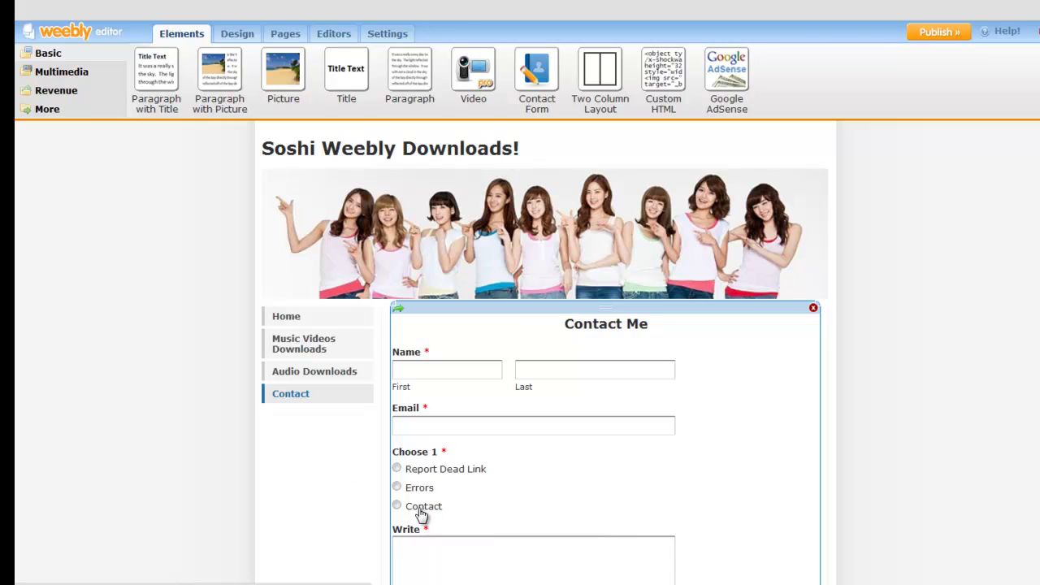
- Republish and confirm the arrow floats in the right margin of the live Home page
click(922, 35)
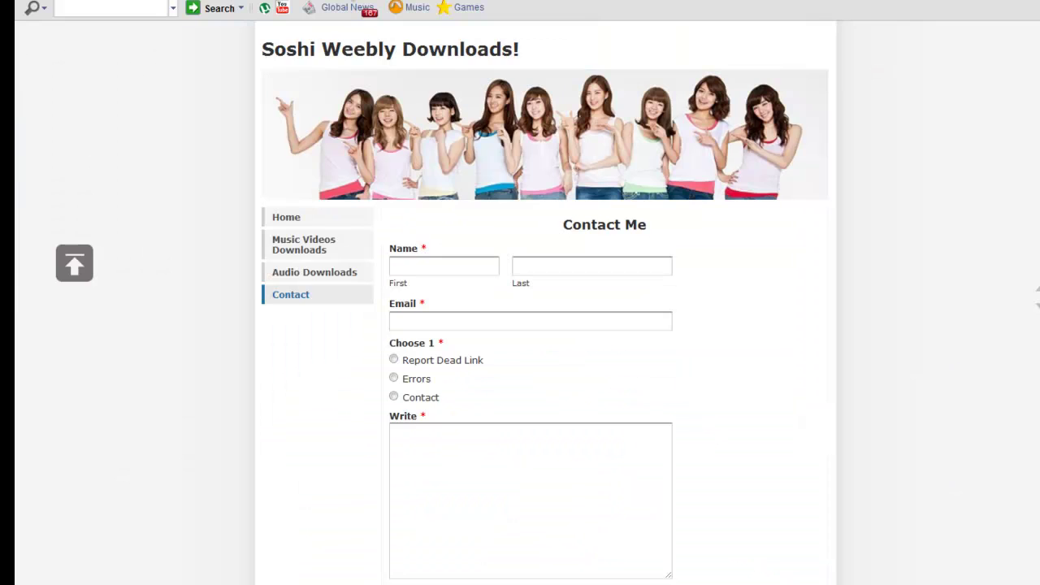
click(297, 218)
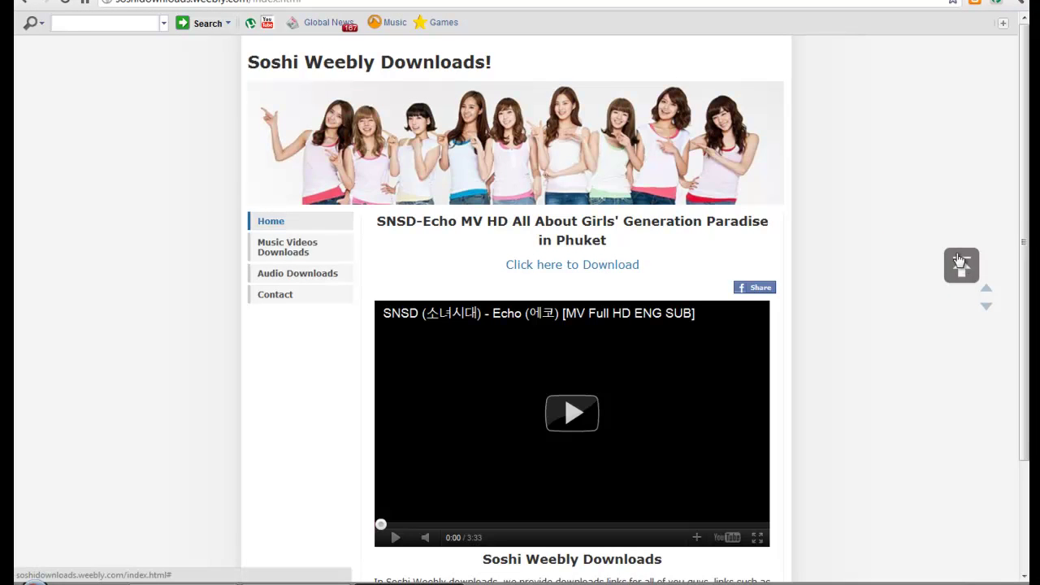
mouse_move(1026, 210)
mouse_down()
mouse_move(1026, 325)
mouse_move(1027, 210)
mouse_up()
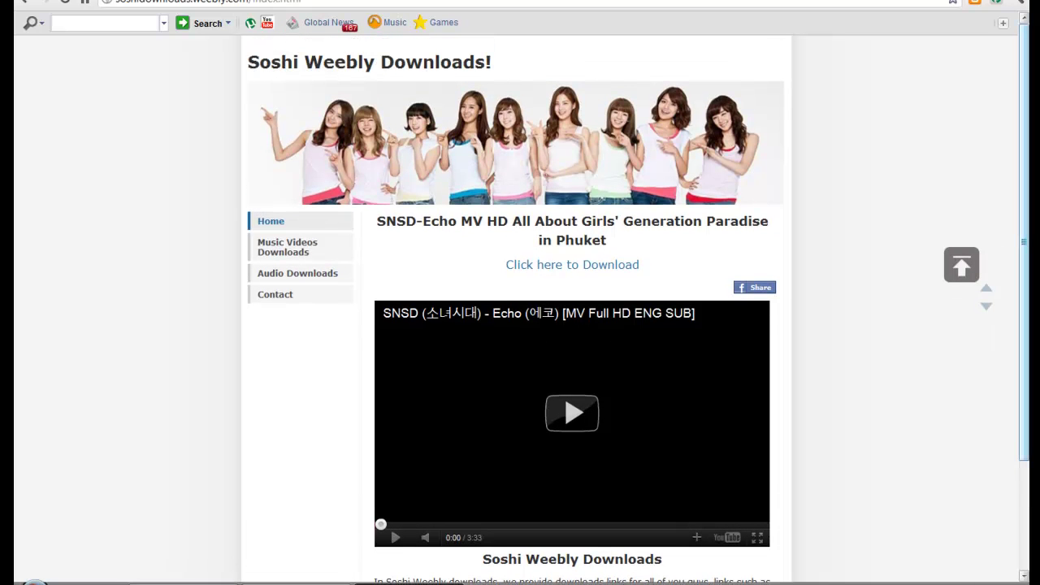
click(347, 571)
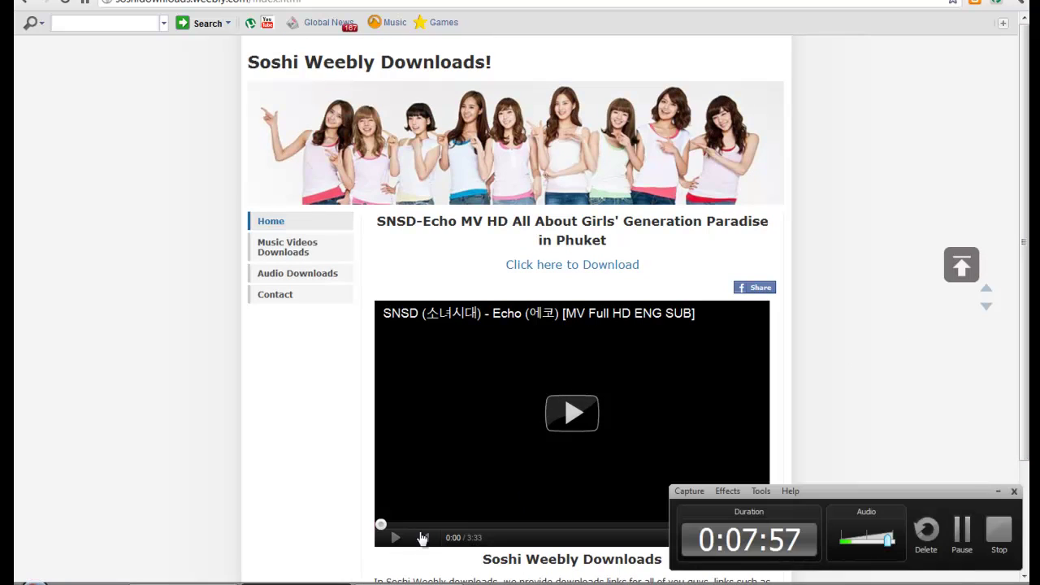